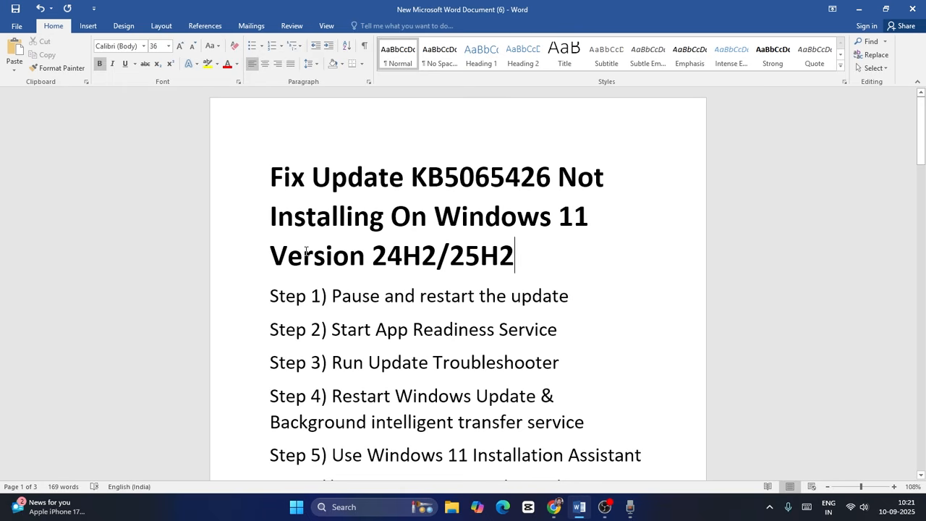
Review step 1 of the guide document, about pausing and restarting the update, and minimize the document
left_click_drag(271, 295, 630, 308)
left_click(631, 308)
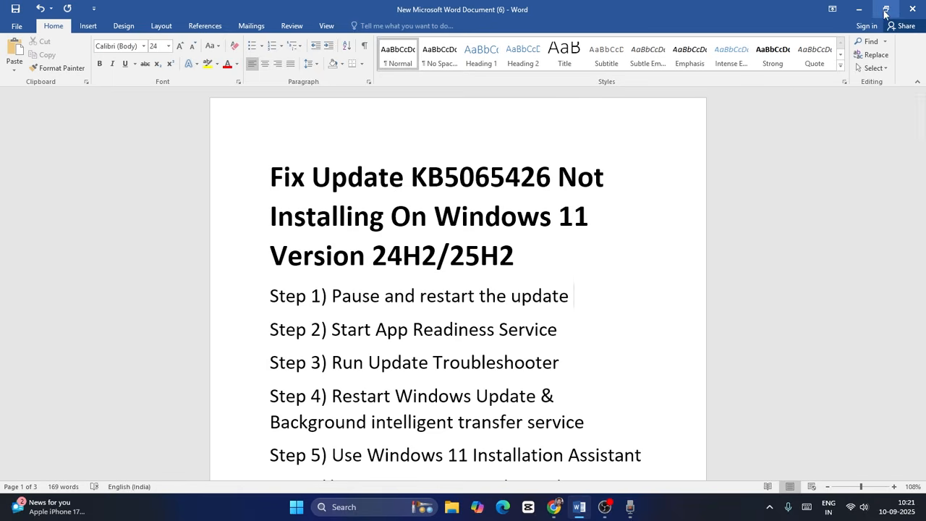
left_click(859, 10)
Open the Windows Update page in the Settings app
left_click(335, 510)
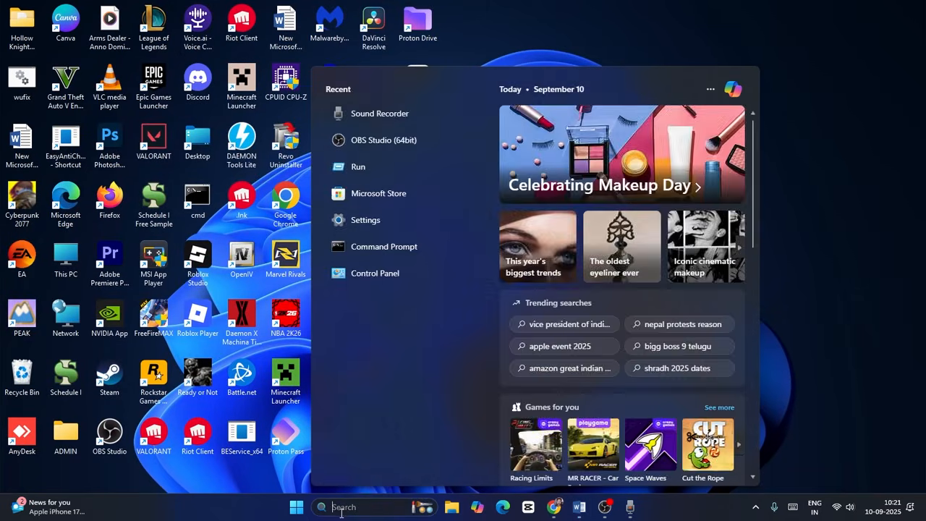
type("set")
key("Return")
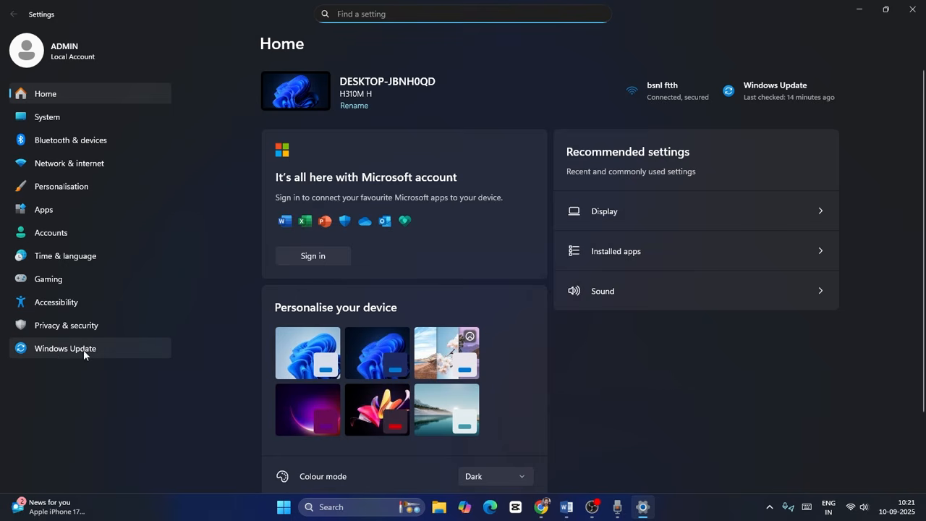
left_click(82, 348)
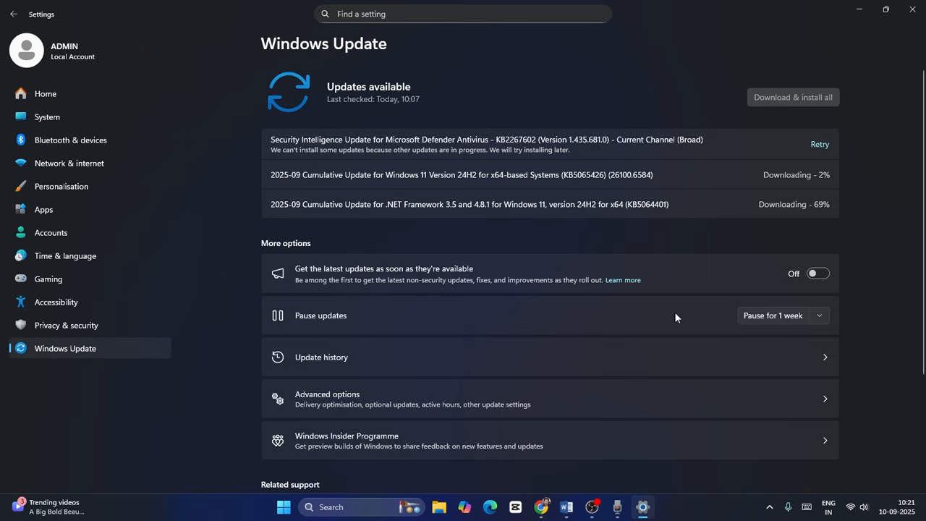
Pause Windows updates for 1 week, restart them, and close Settings
left_click(818, 318)
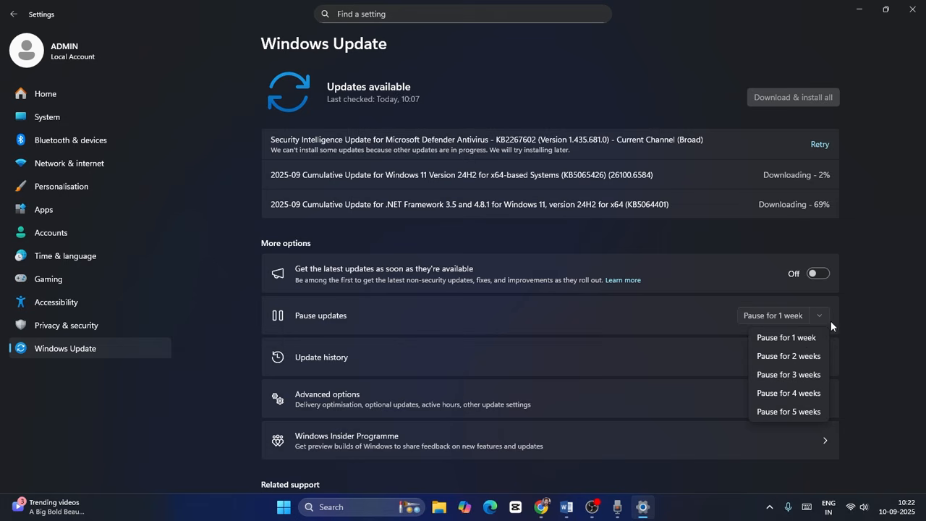
left_click(788, 338)
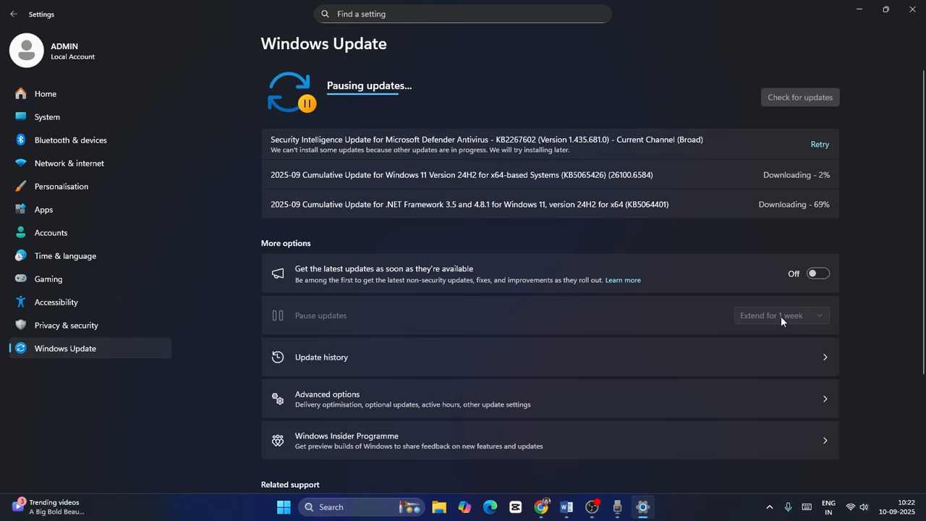
left_click(811, 100)
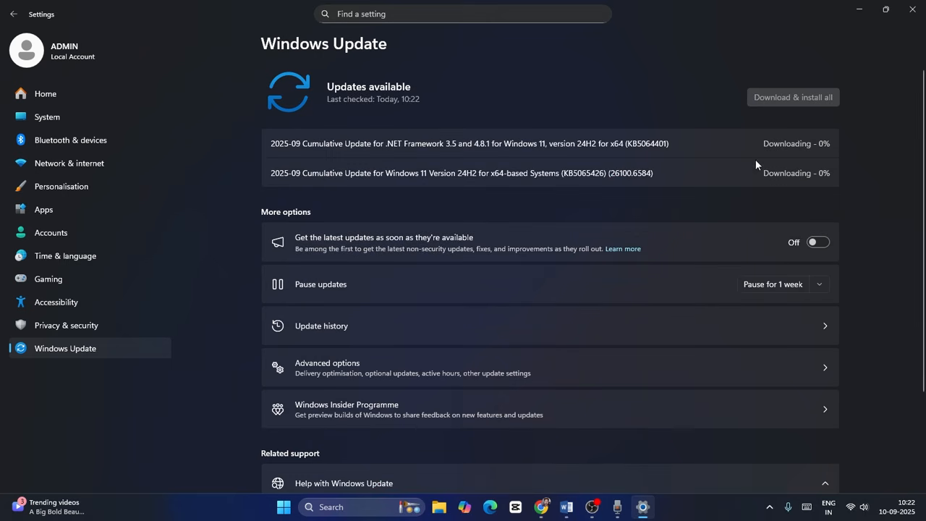
left_click(912, 9)
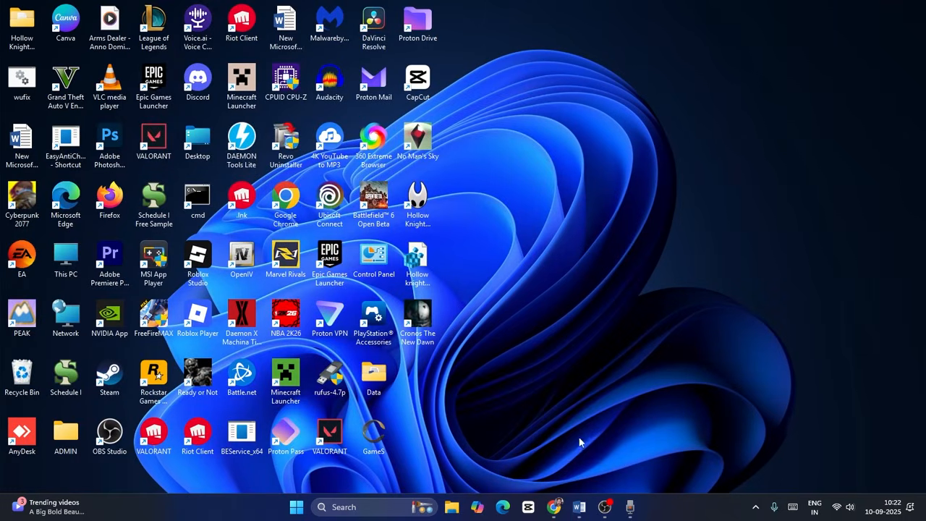
Return to the guide in Word, review step 2 about starting the App Readiness service, and minimize the document
left_click(580, 507)
scroll(391, 210, "down", 4)
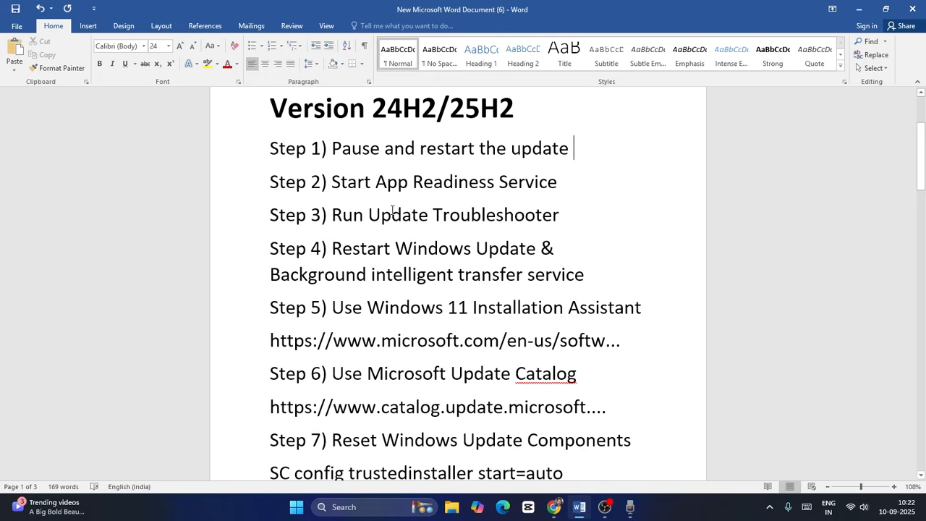
left_click_drag(338, 181, 616, 201)
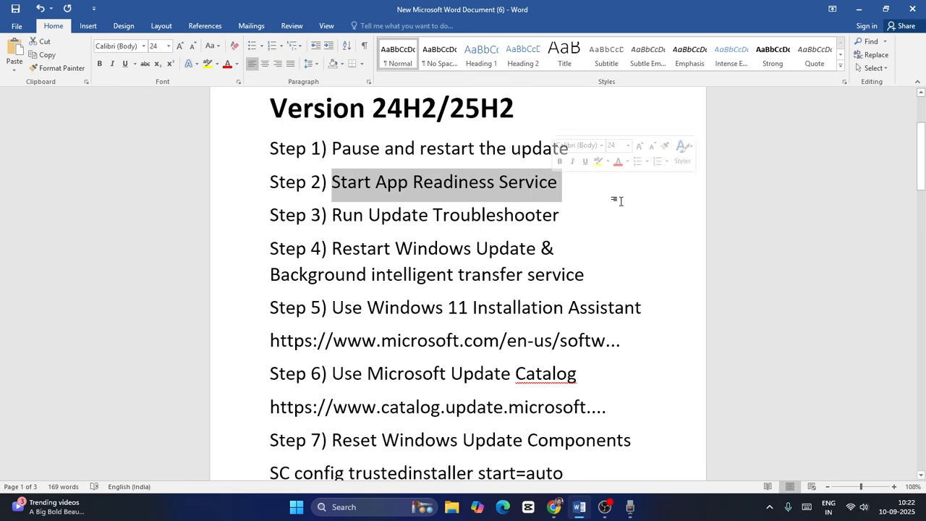
left_click(616, 201)
left_click(858, 9)
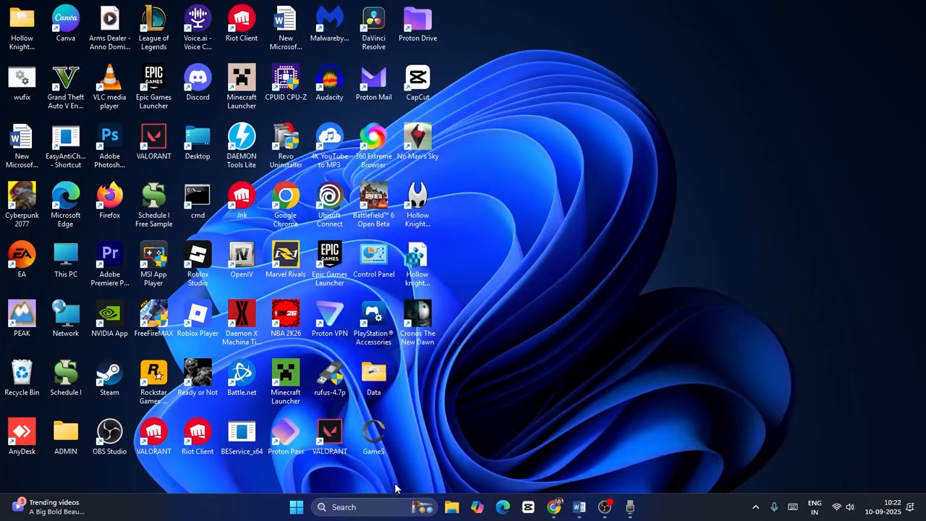
Search Windows for "services" and open the Services console
left_click(372, 507)
type("ser")
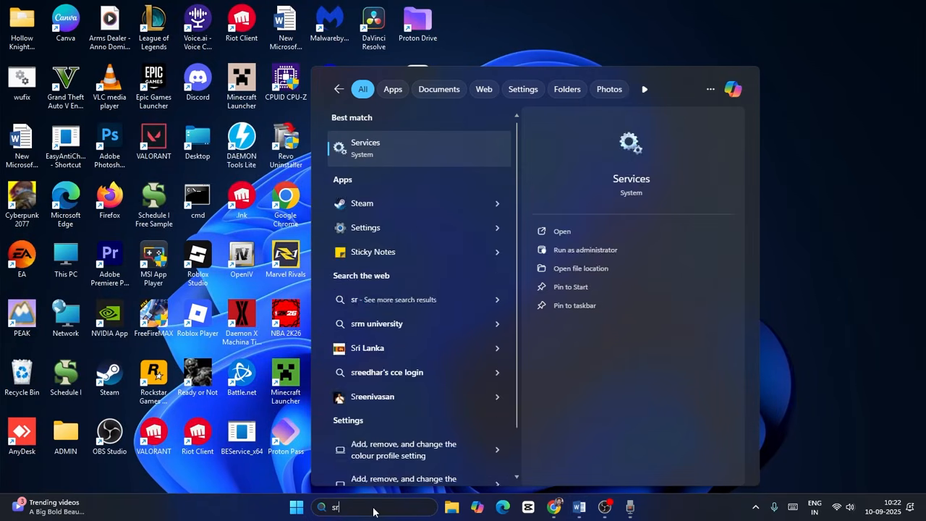
type("vices")
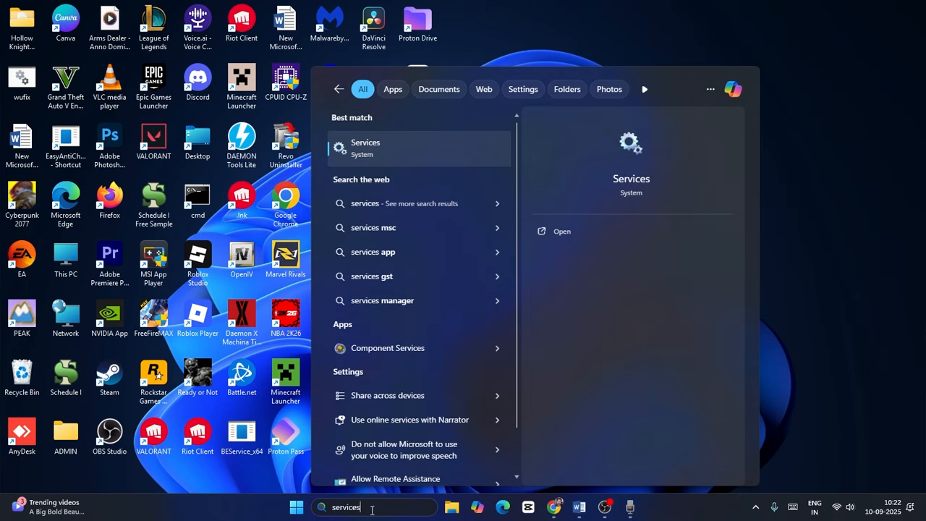
left_click(432, 149)
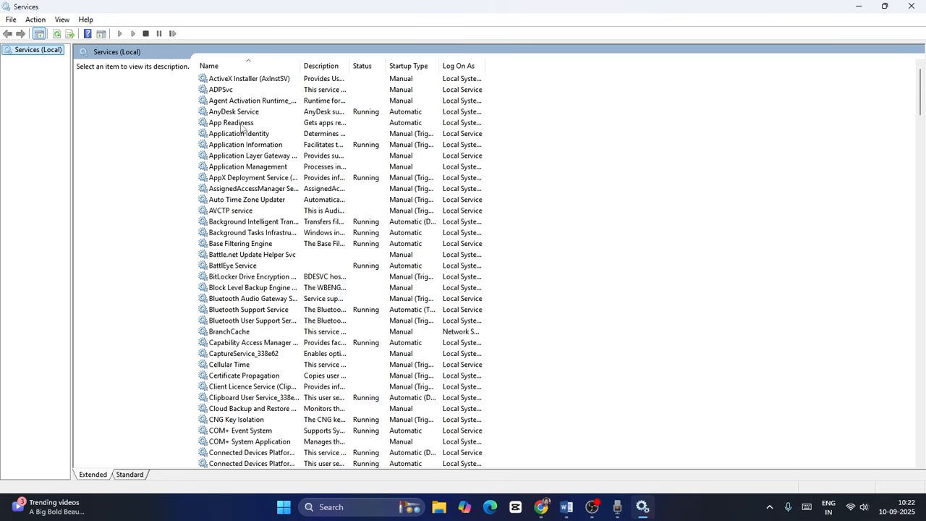
Start the App Readiness service from its properties, confirm, and close the Services console
left_click(250, 125)
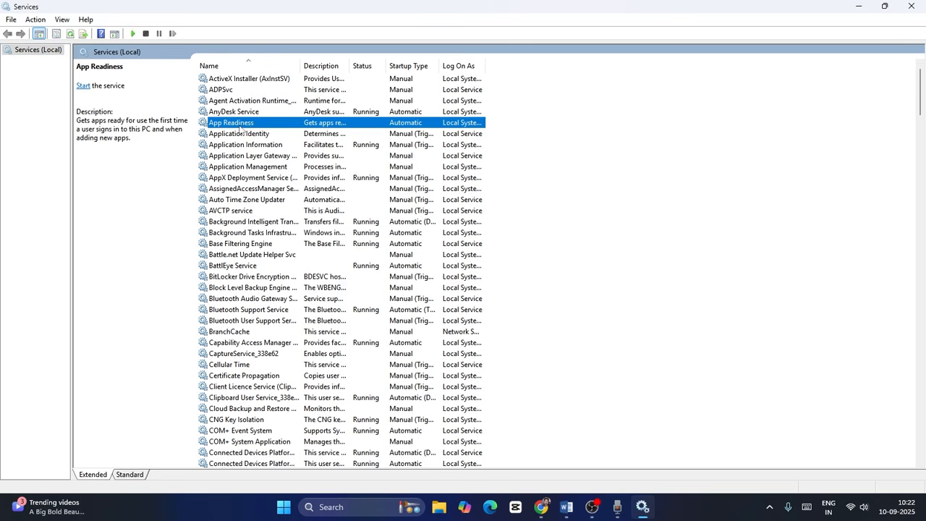
right_click(250, 126)
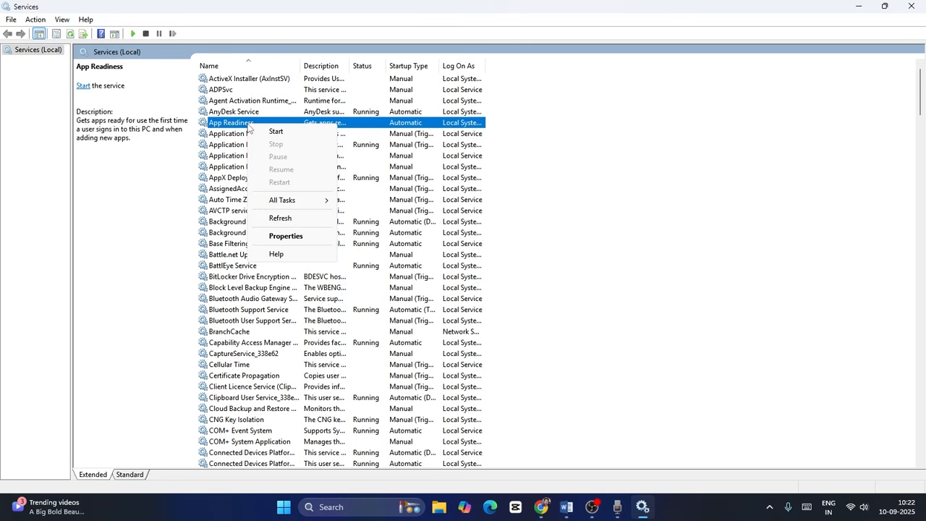
left_click(290, 236)
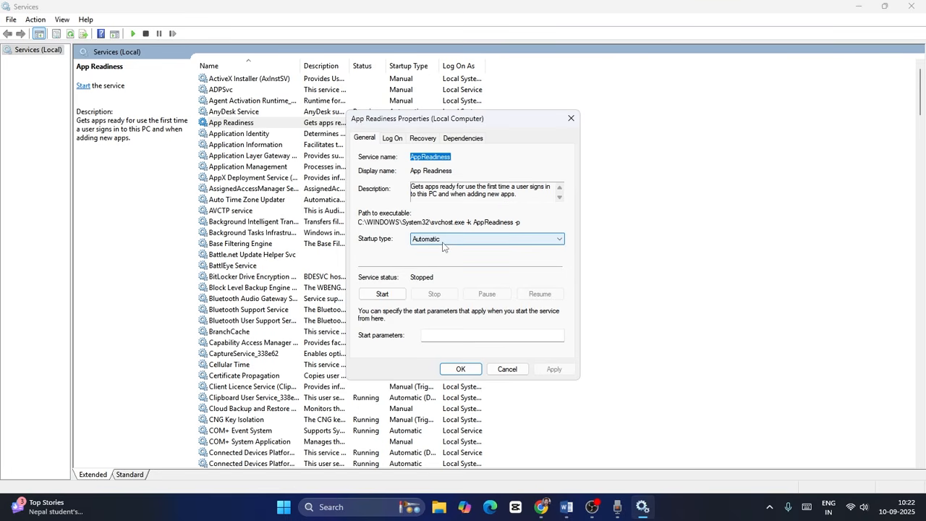
left_click(391, 294)
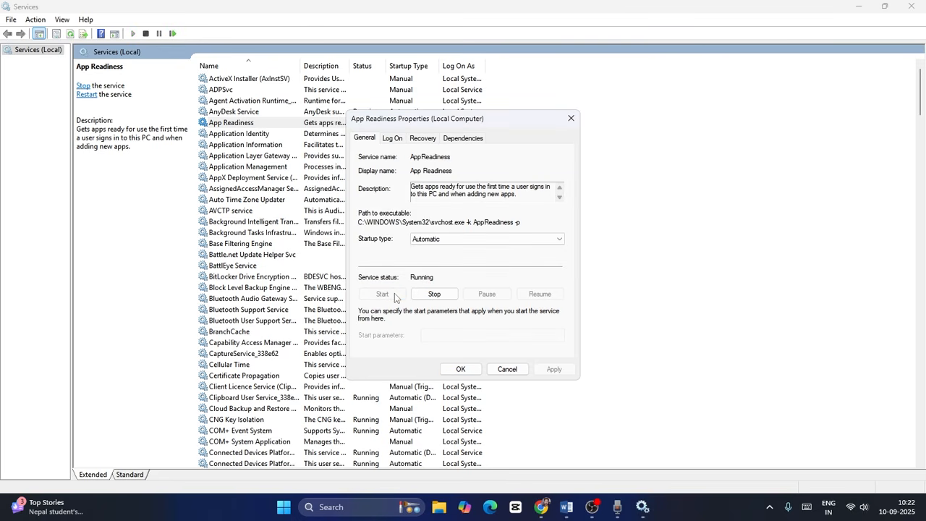
left_click(460, 369)
left_click(912, 6)
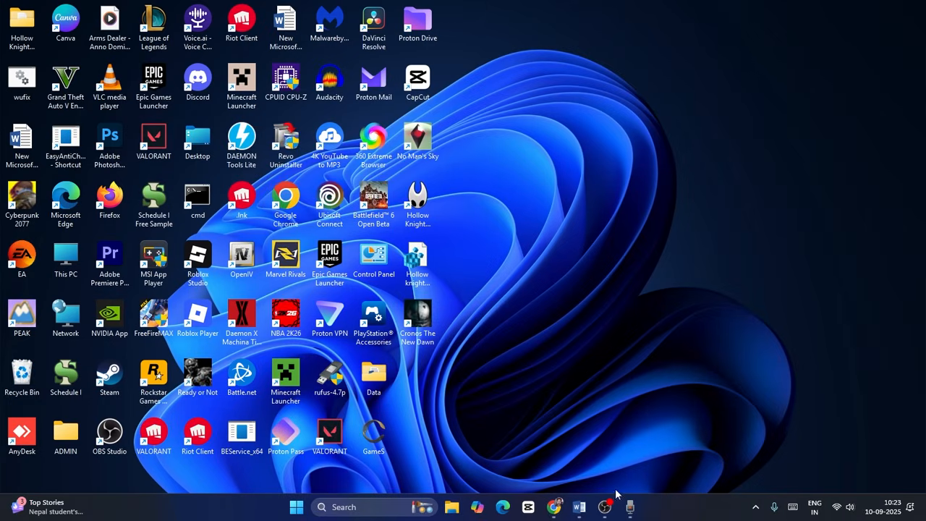
Switch to the Word guide, review step 3 about running the update troubleshooter, and minimize the document
left_click(579, 506)
left_click_drag(336, 215, 560, 215)
left_click(606, 232)
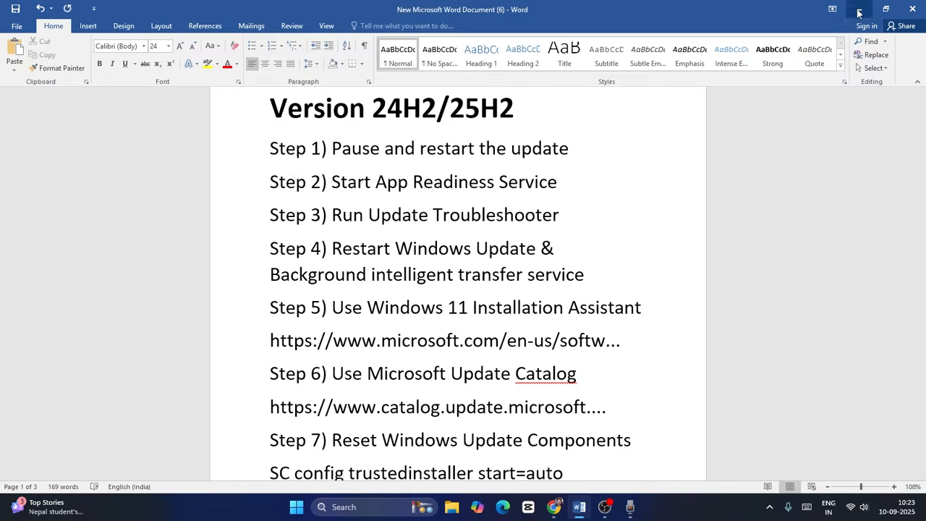
left_click(859, 9)
Open the Other trouble-shooters page under System > Troubleshoot in the Settings app
left_click(347, 515)
type("set")
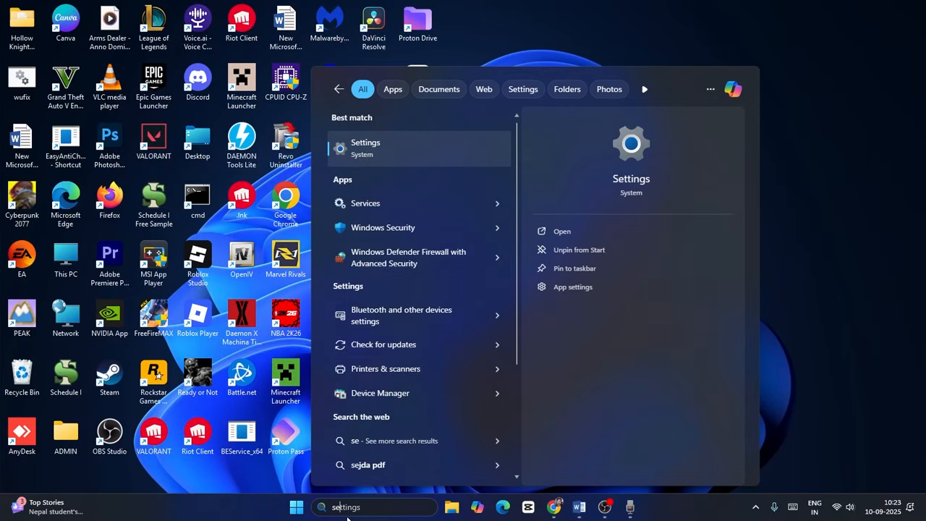
left_click(409, 156)
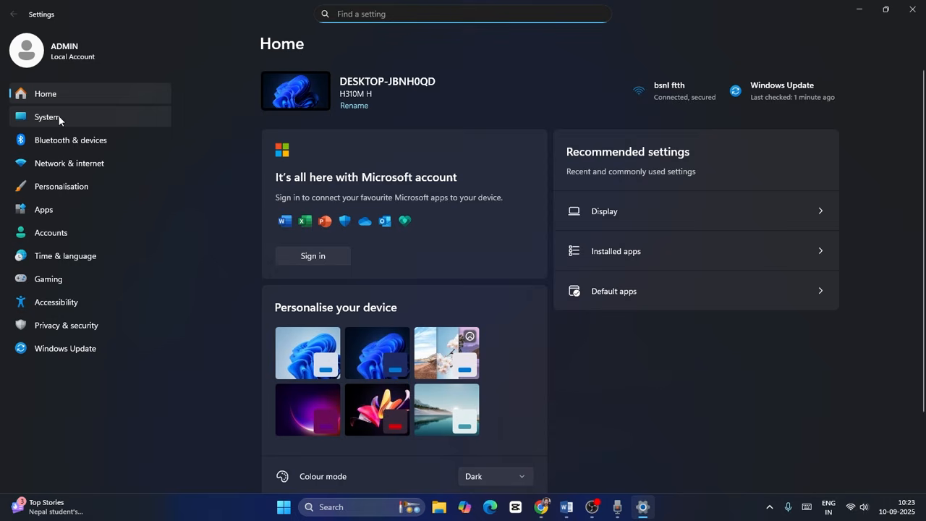
left_click(58, 117)
scroll(483, 197, "down", 5)
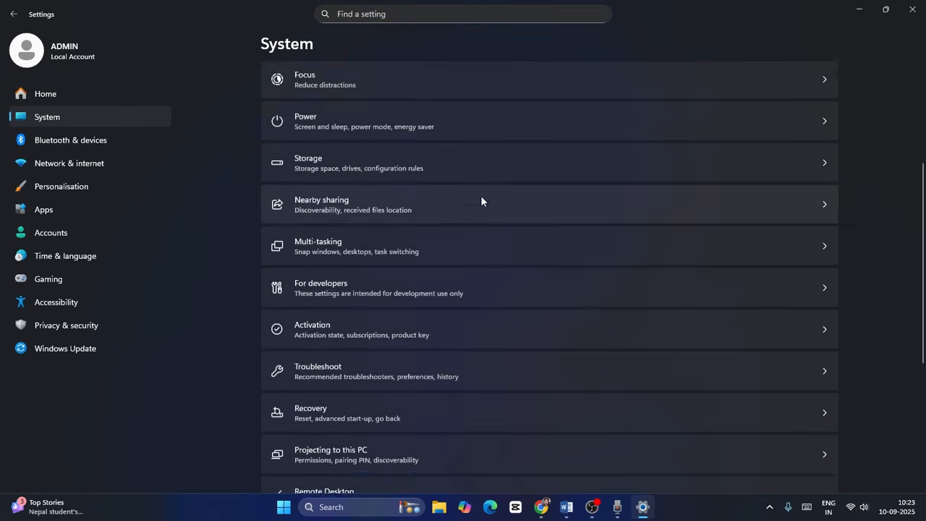
left_click(330, 307)
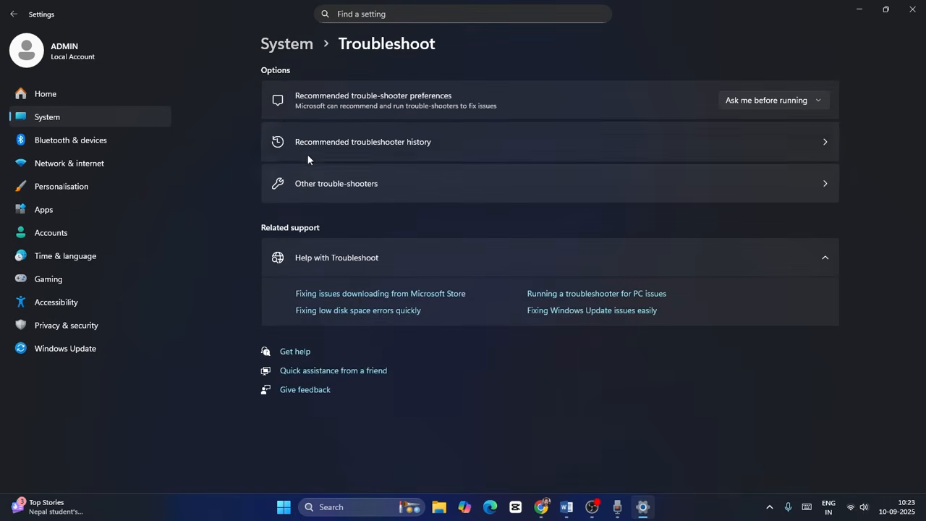
left_click(306, 182)
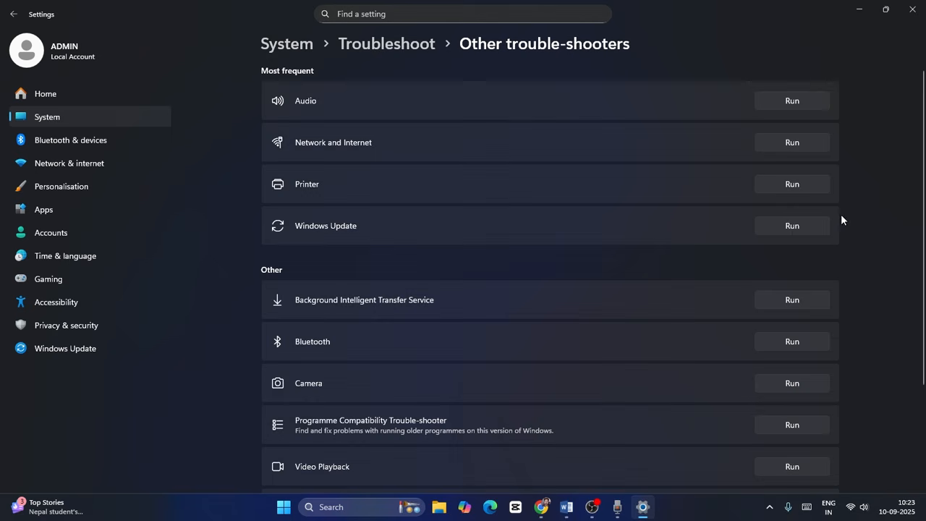
Run the Windows Update troubleshooter, choose "I can't download, install, or uninstall an update", and close Get Help and Settings
scroll(652, 219, "down", 3)
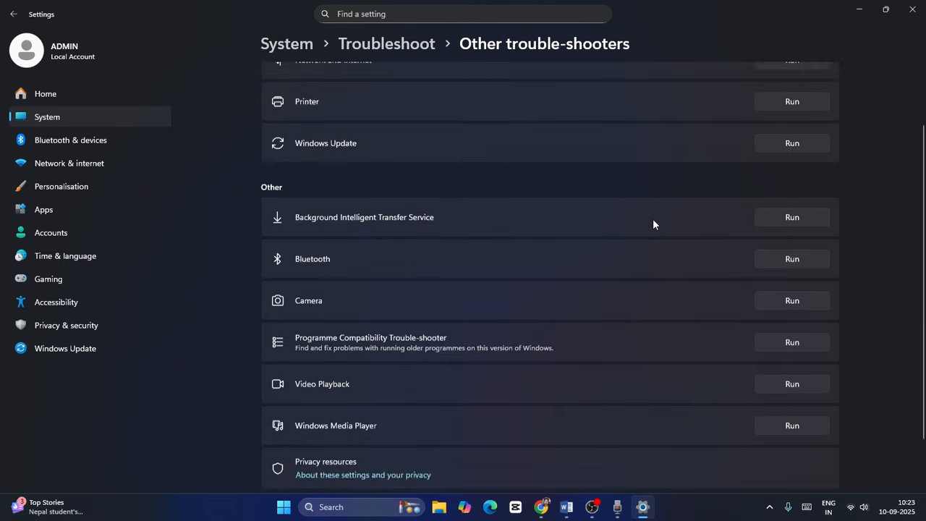
scroll(652, 219, "up", 3)
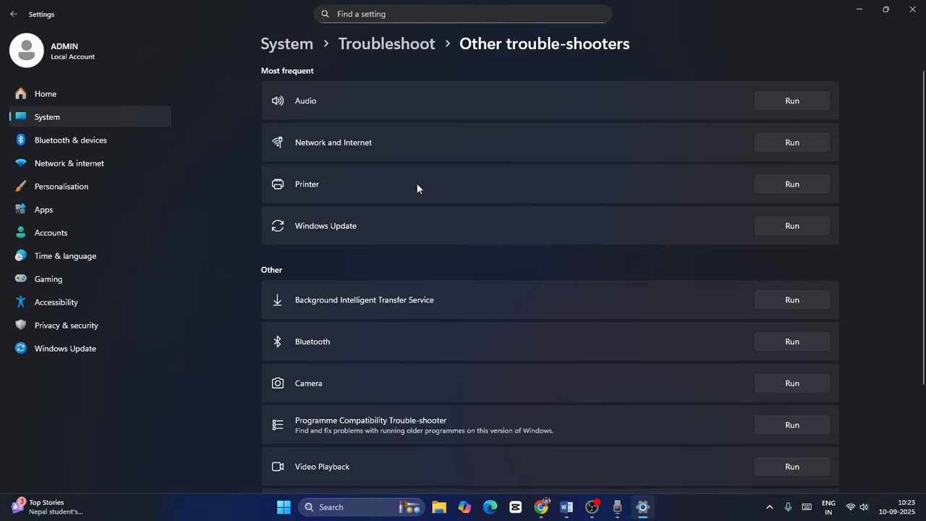
left_click(773, 227)
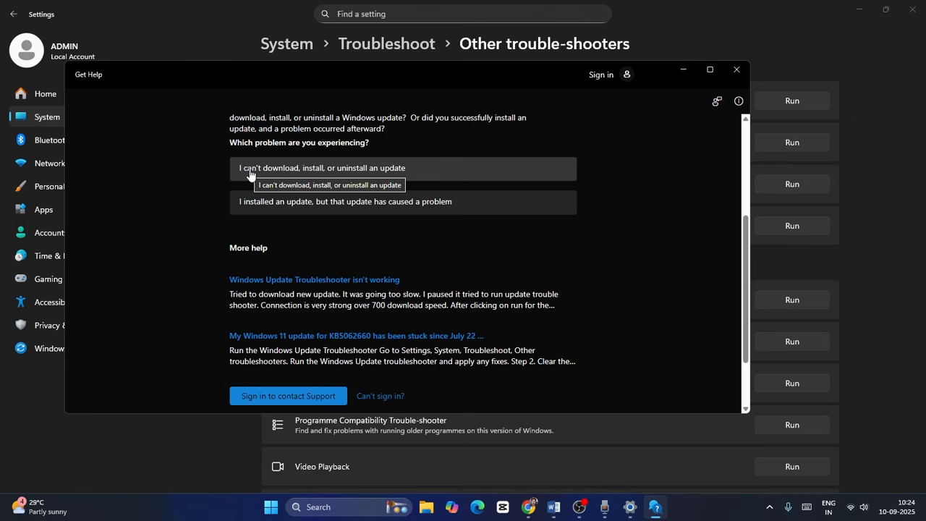
left_click(284, 171)
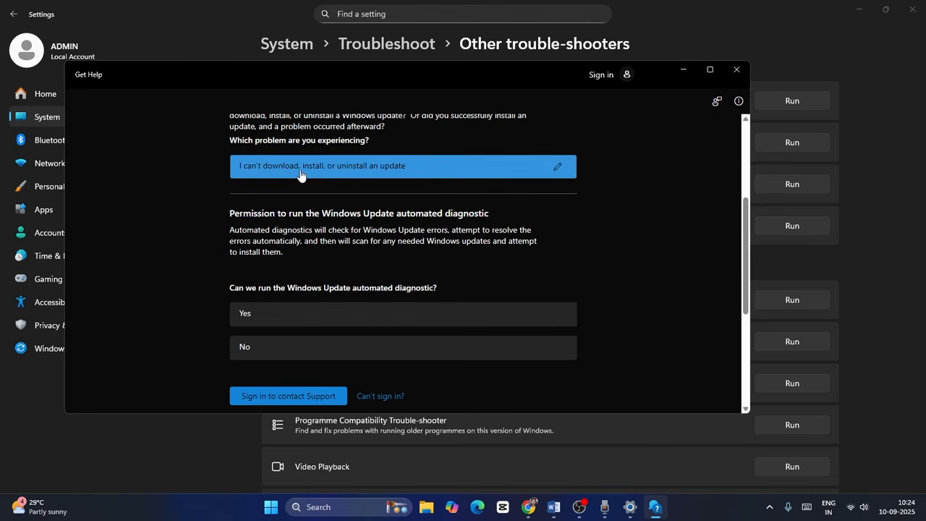
scroll(617, 226, "down", 1)
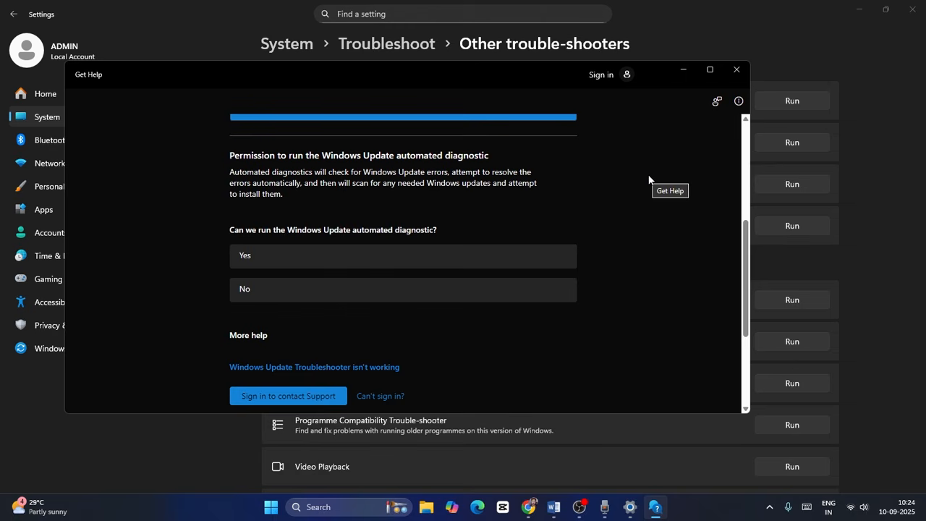
left_click(737, 70)
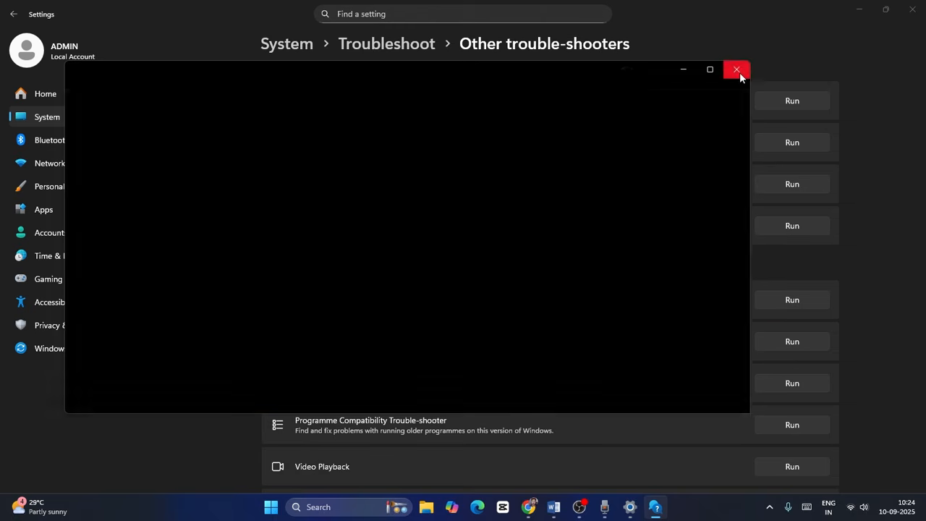
left_click(911, 10)
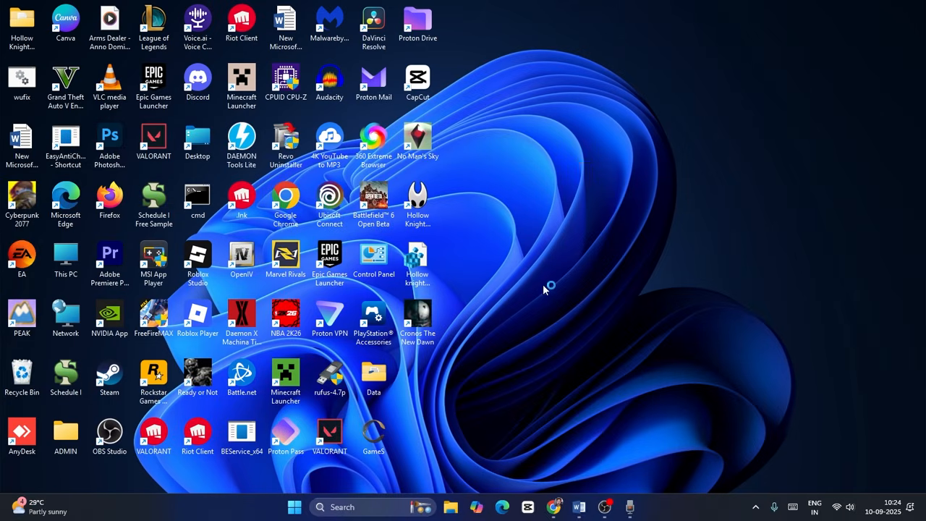
Review step 4 in the Word guide, about restarting Windows Update and Background Intelligent Transfer Service, and minimize the document
left_click(579, 507)
scroll(474, 318, "down", 3)
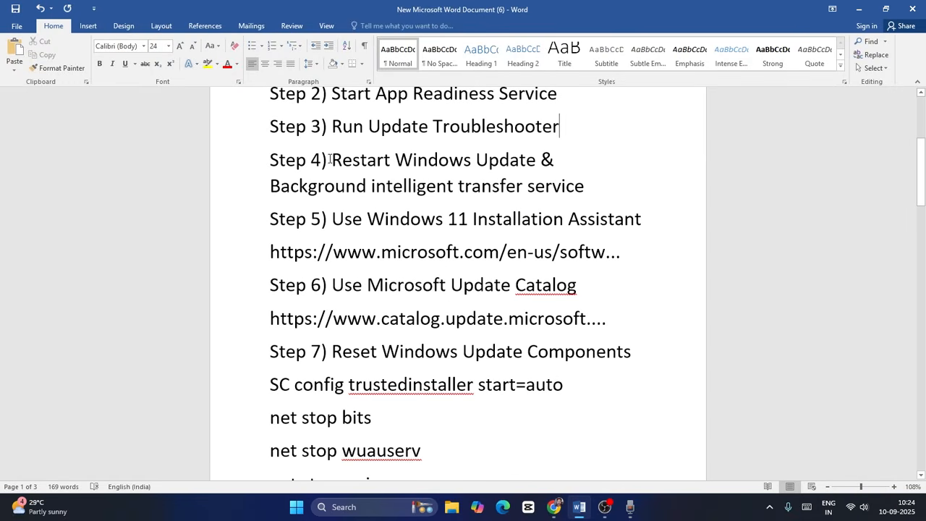
left_click_drag(329, 159, 617, 183)
left_click(647, 201)
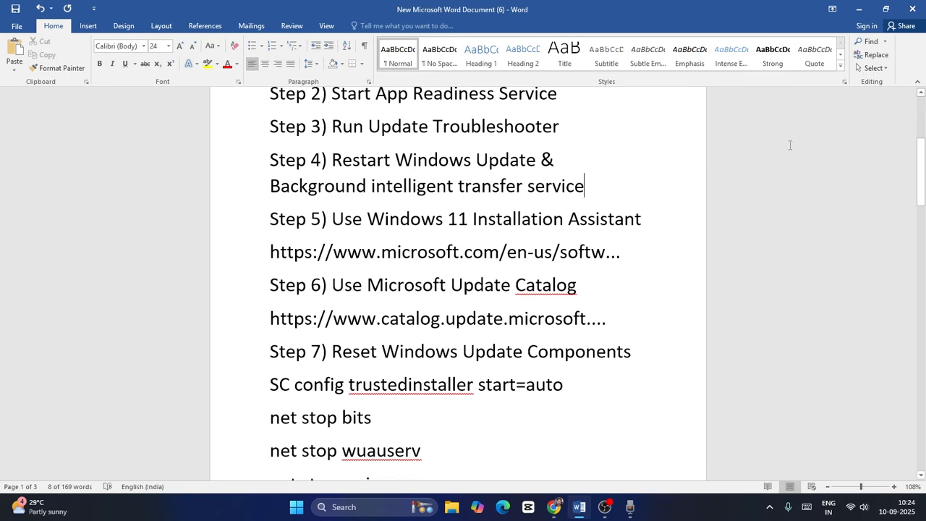
left_click(859, 9)
Open the Services console and restart the Background Intelligent Transfer Service
left_click(331, 503)
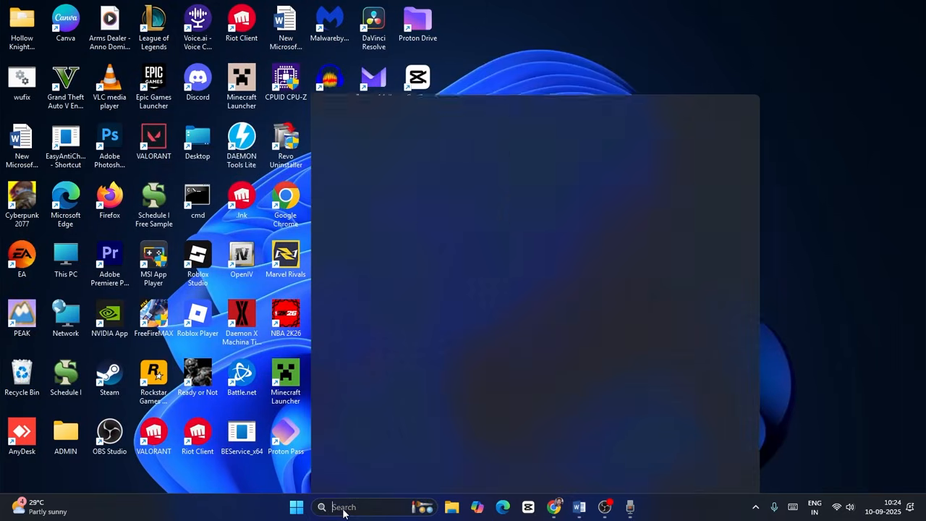
type("services")
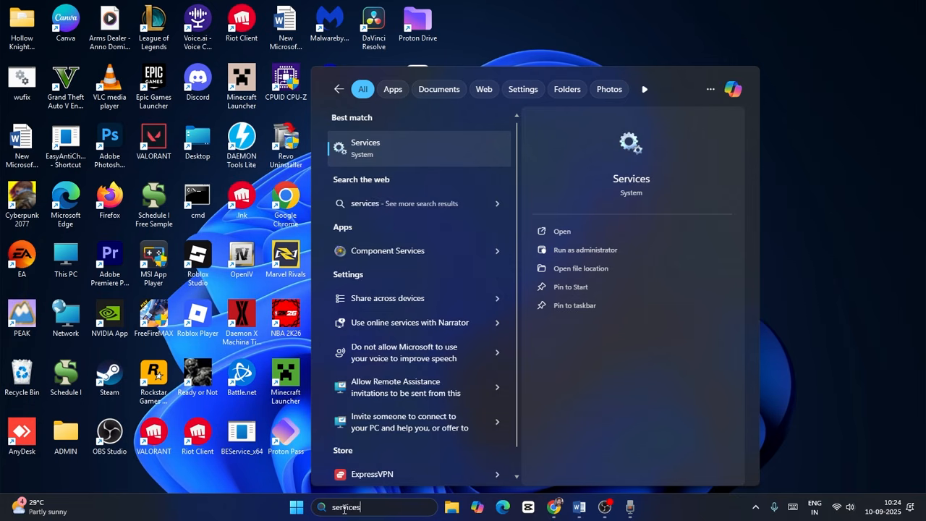
left_click(440, 157)
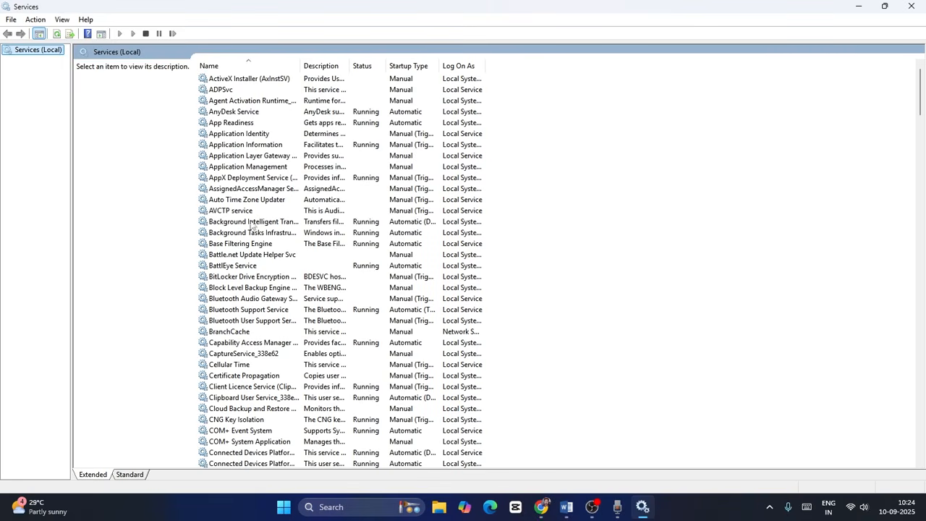
left_click(275, 225)
right_click(286, 226)
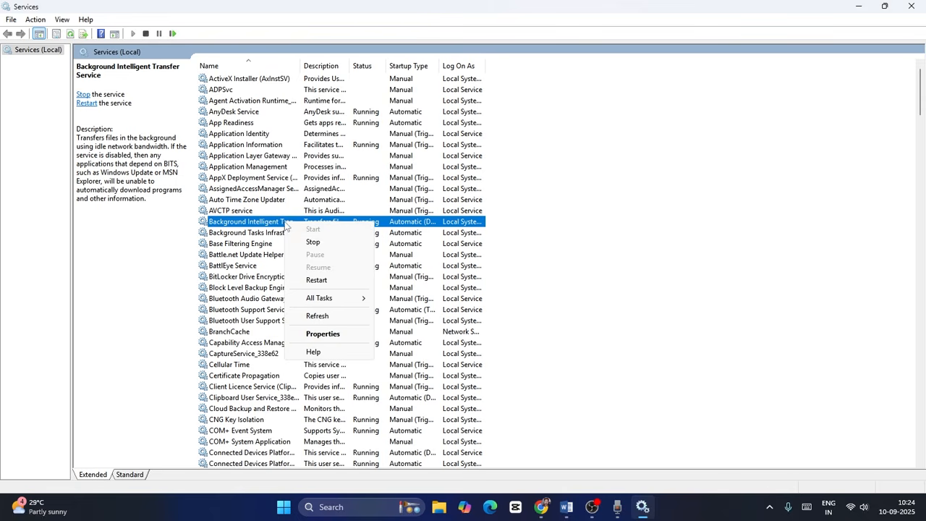
left_click(336, 279)
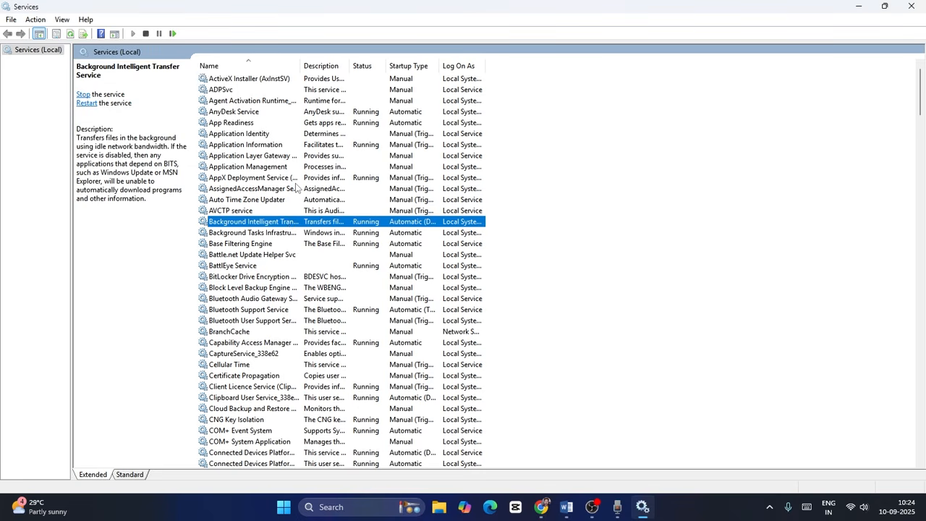
Set the Background Intelligent Transfer Service's startup type to Automatic, apply the change, and restart the service again
right_click(289, 228)
left_click(325, 337)
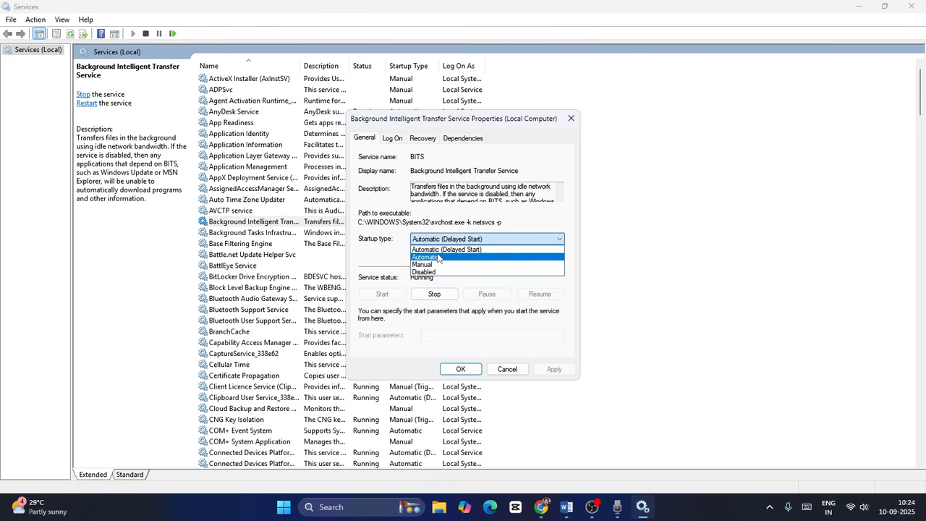
left_click(435, 256)
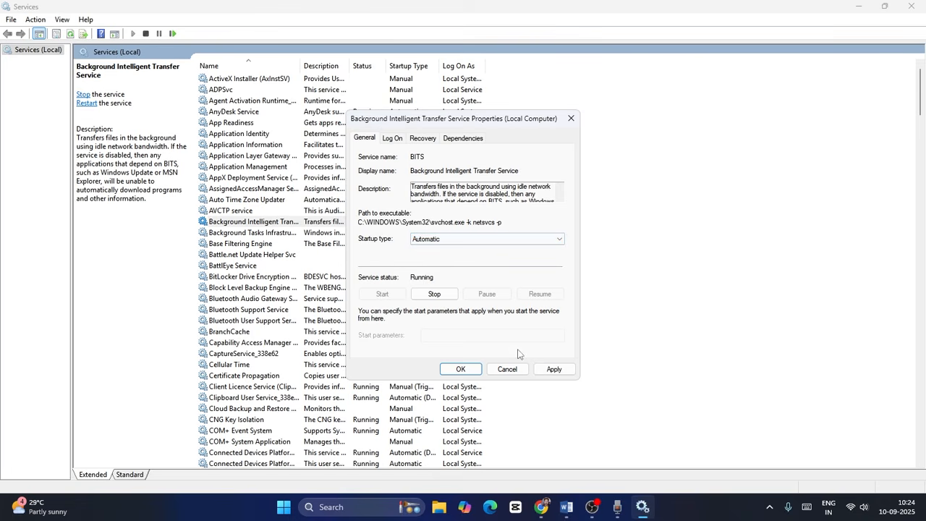
left_click(554, 370)
left_click(456, 372)
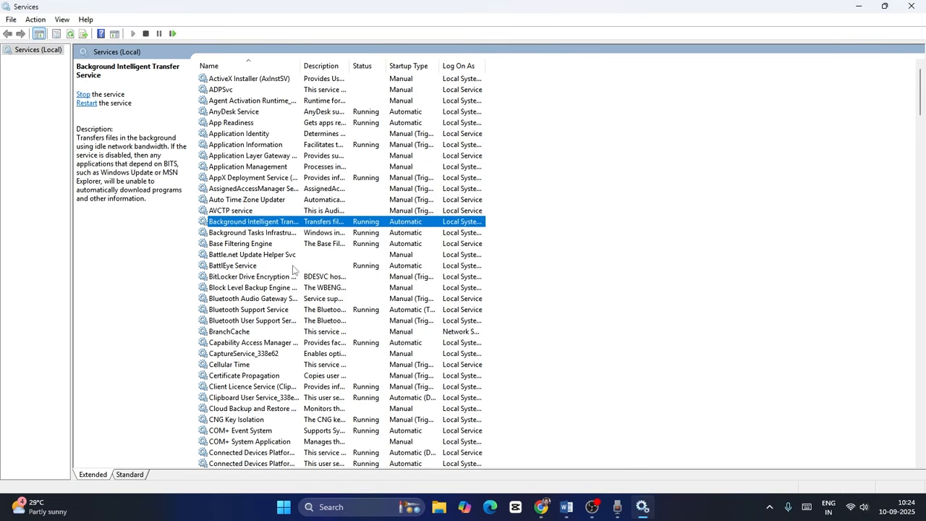
right_click(339, 223)
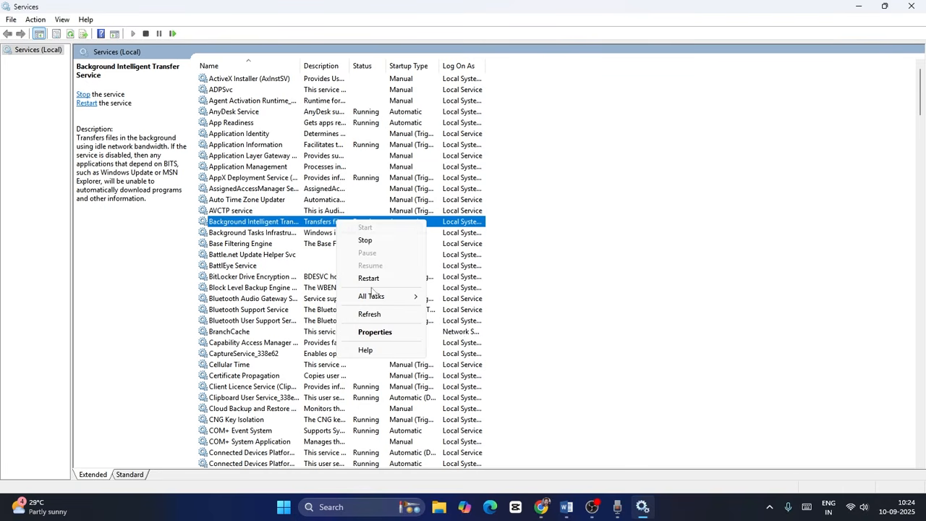
left_click(369, 278)
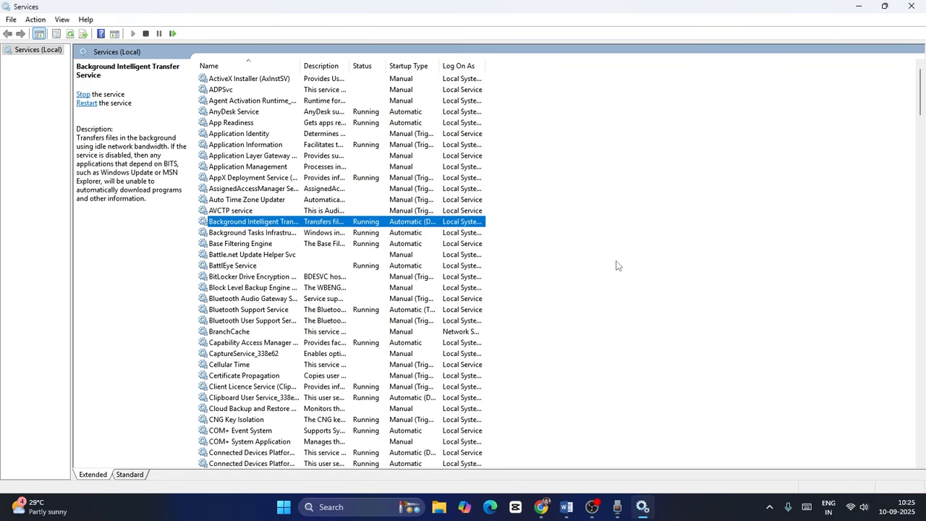
Check the startup type in the Windows Update service's properties and close the dialog
scroll(537, 216, "down", 3)
left_click_drag(921, 105, 922, 439)
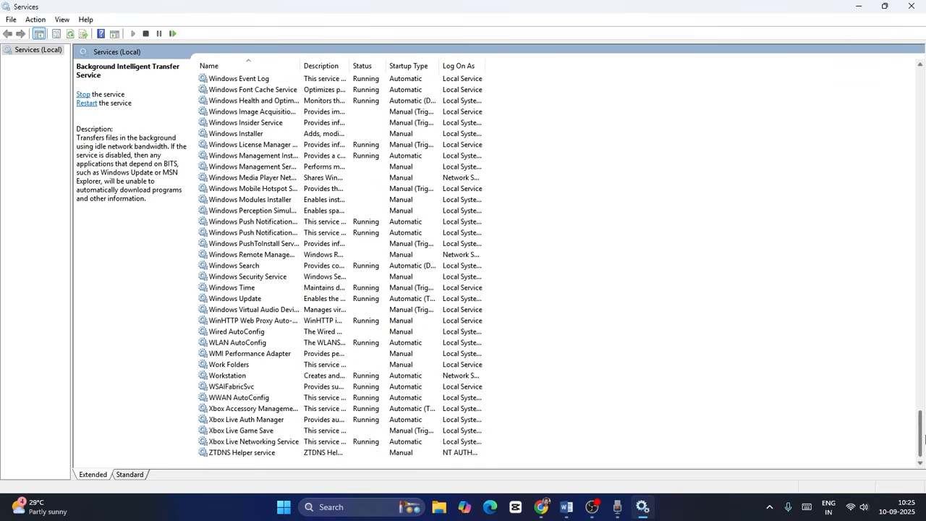
left_click(267, 301)
right_click(265, 303)
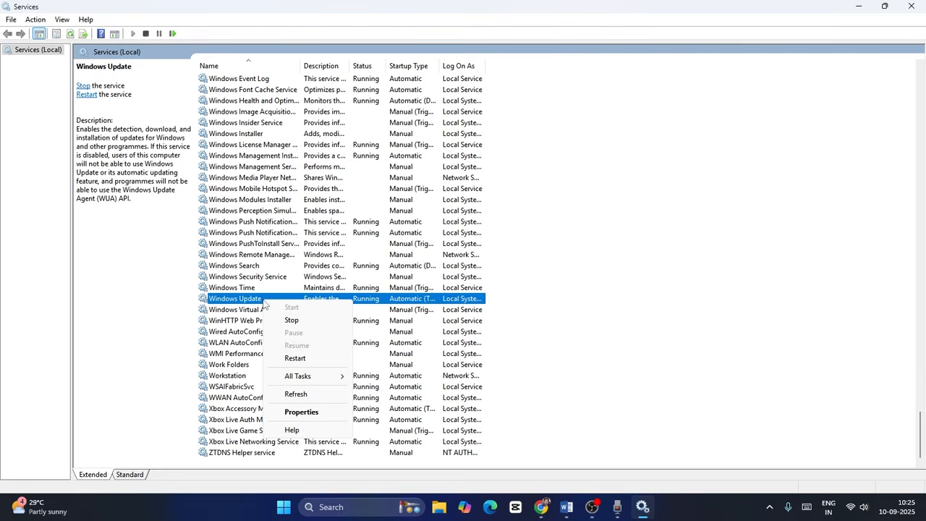
left_click(299, 412)
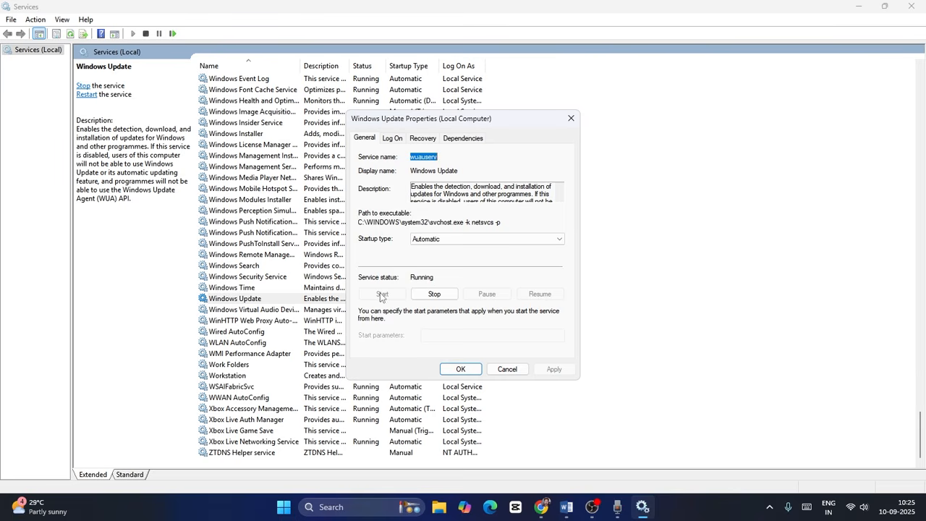
left_click(460, 369)
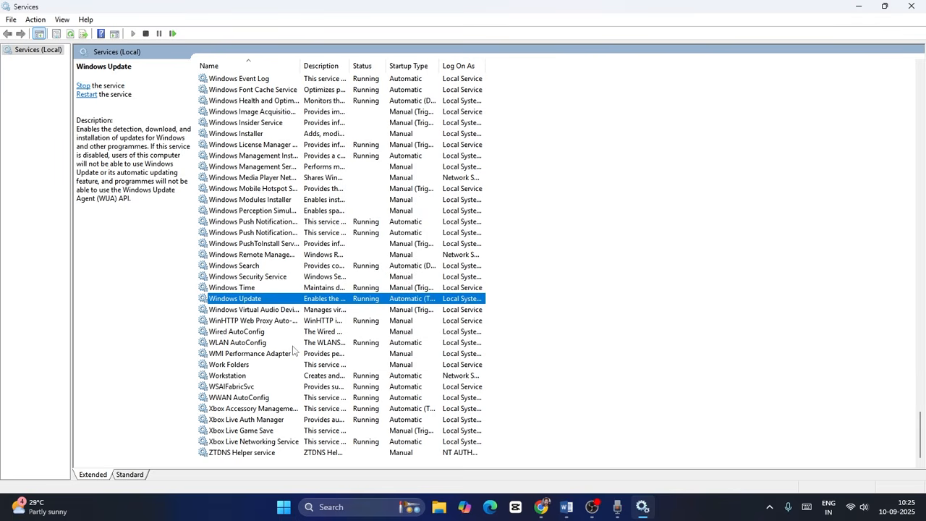
Restart the Windows Update service and close the Services console
right_click(271, 301)
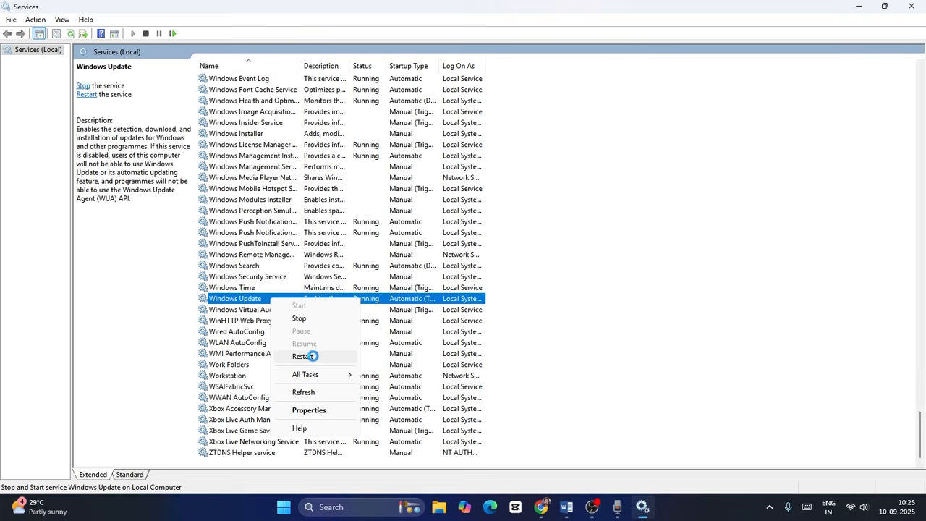
left_click(303, 356)
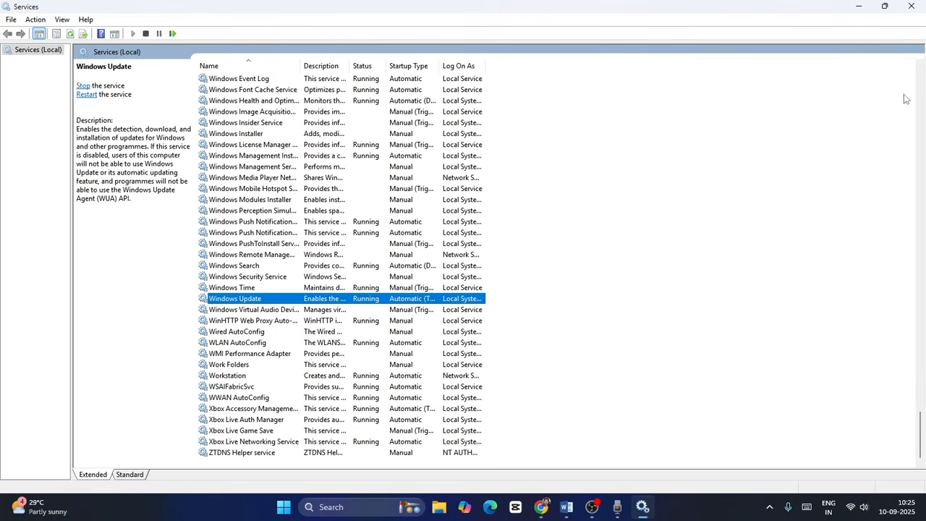
left_click(911, 6)
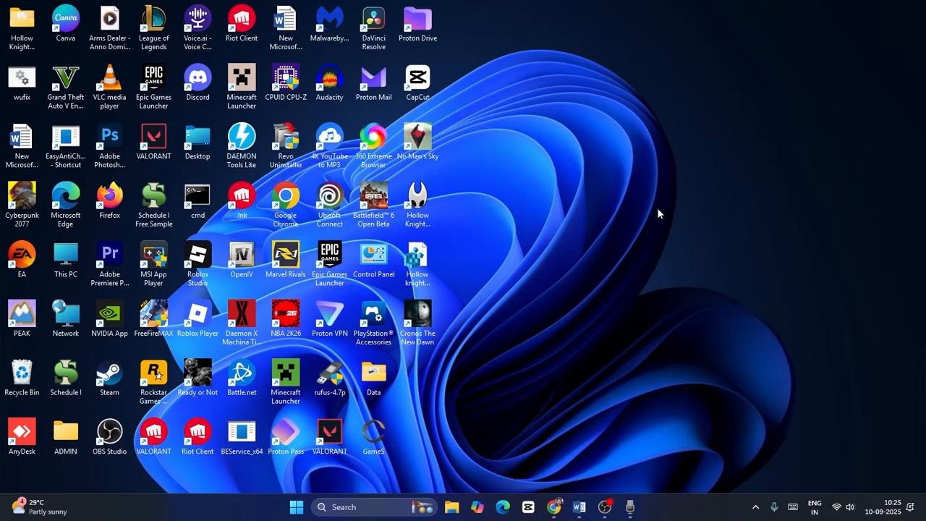
Review step 5 in the Word guide and examine the Windows 11 Installation Assistant section on the Download Windows 11 page in Chrome
left_click(578, 507)
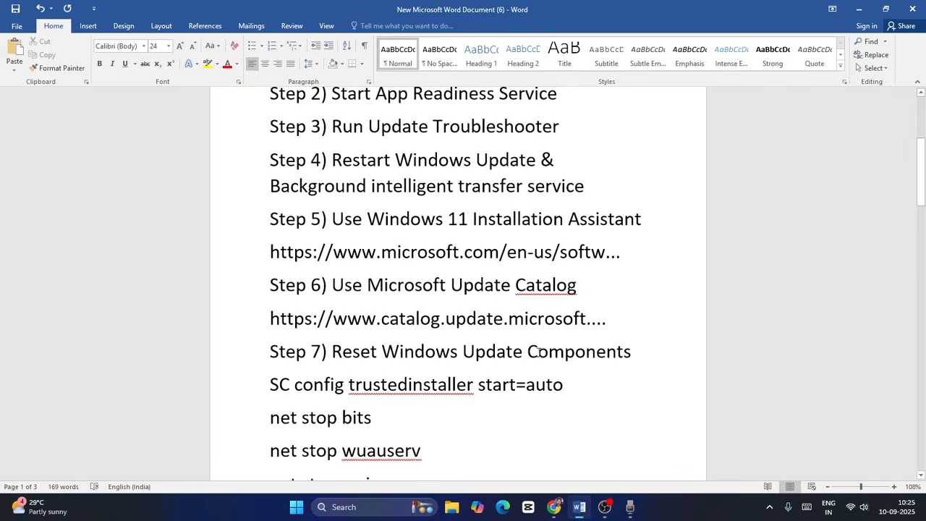
scroll(526, 206, "down", 1)
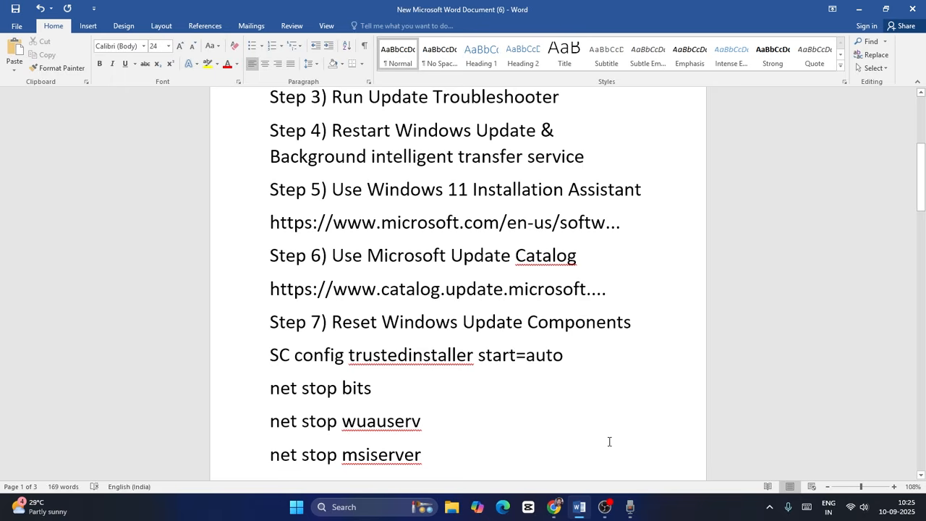
left_click(553, 507)
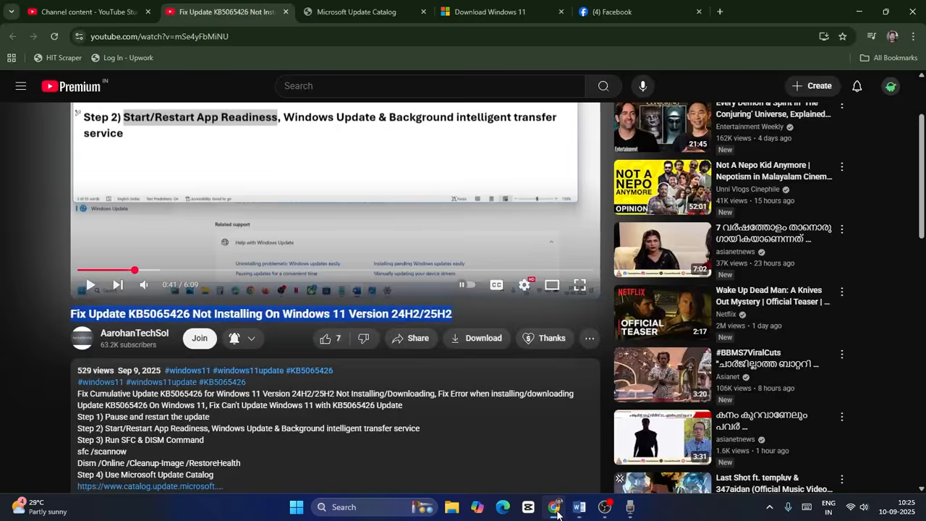
left_click(371, 5)
left_click(487, 10)
scroll(513, 176, "down", 1)
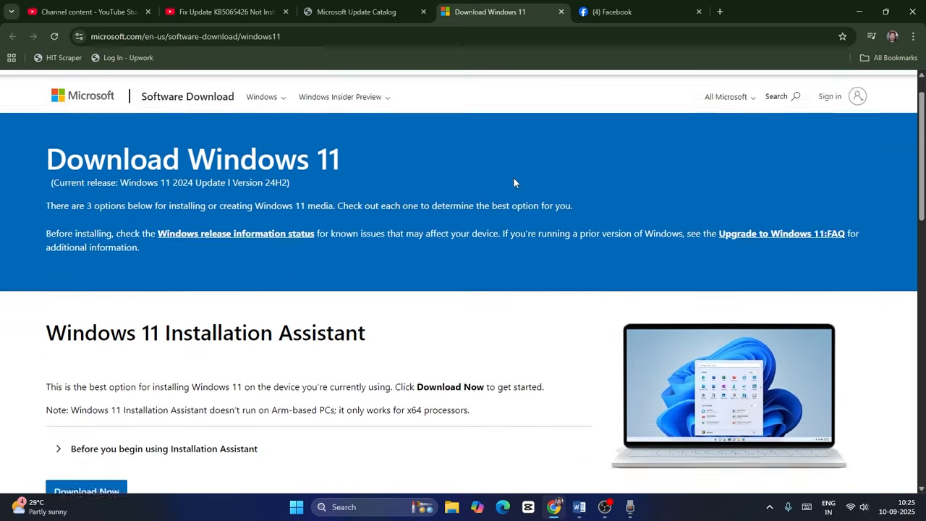
scroll(513, 181, "down", 2)
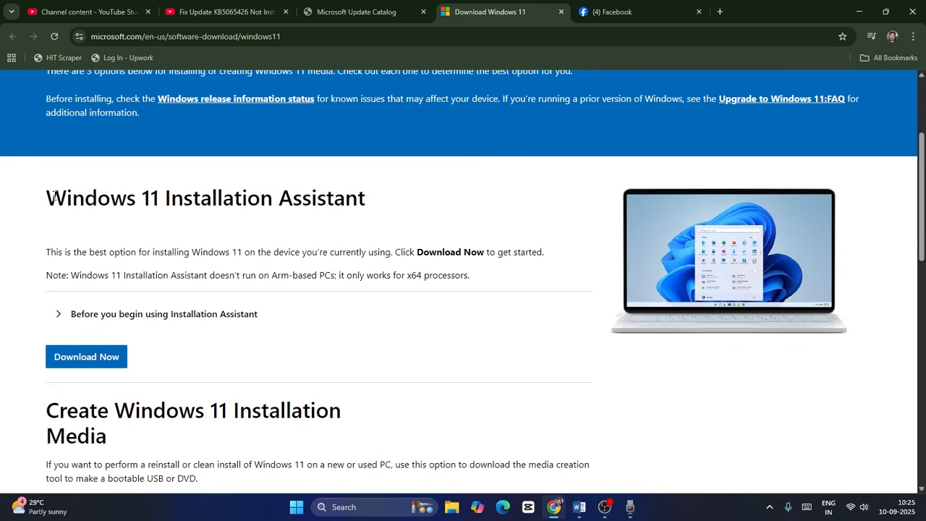
left_click_drag(54, 196, 374, 209)
left_click(399, 216)
Review step 6 in the Word guide, about using Microsoft Update Catalog, and bring up the catalog's home page in Chrome
left_click(579, 507)
scroll(431, 211, "down", 2)
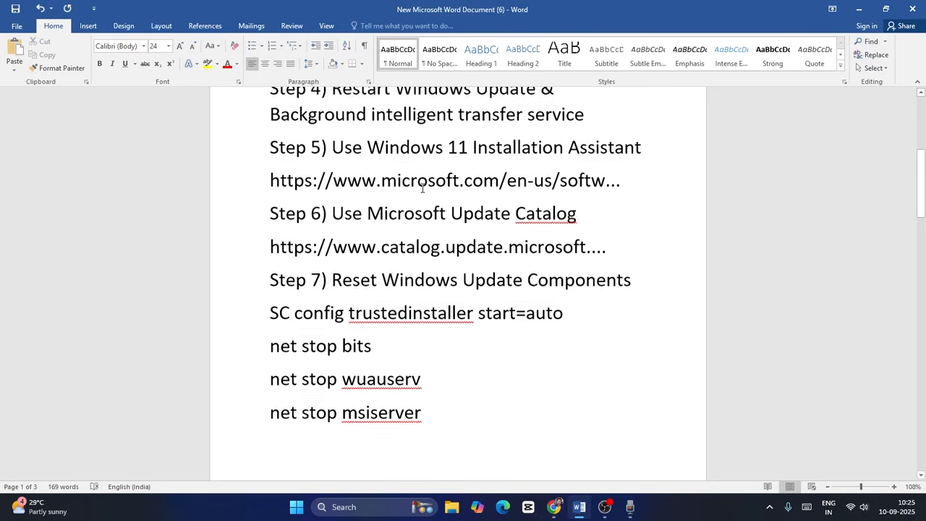
double_click(346, 199)
left_click_drag(375, 199, 614, 208)
left_click(613, 207)
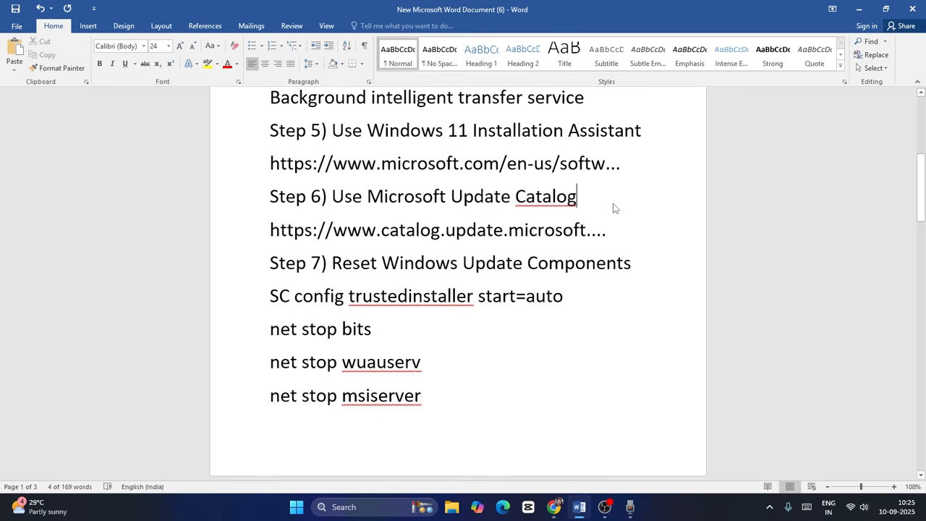
left_click(554, 507)
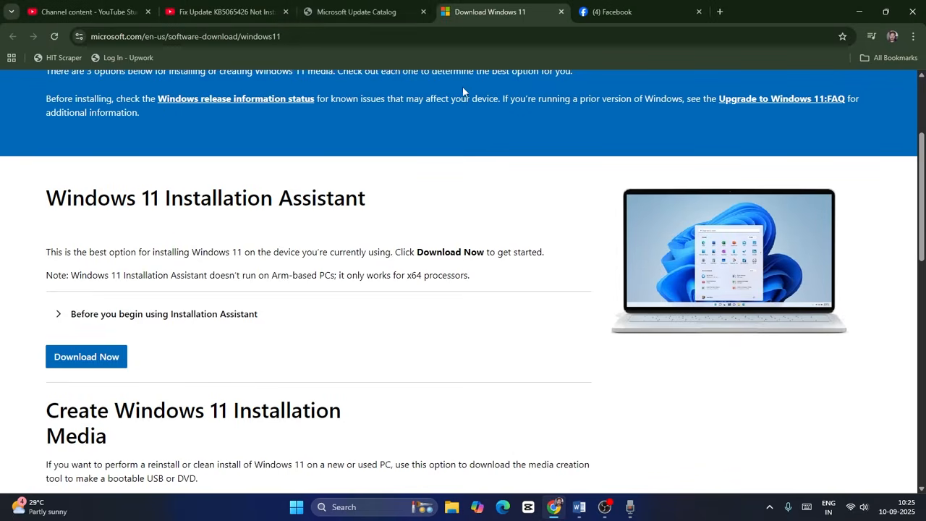
left_click(385, 4)
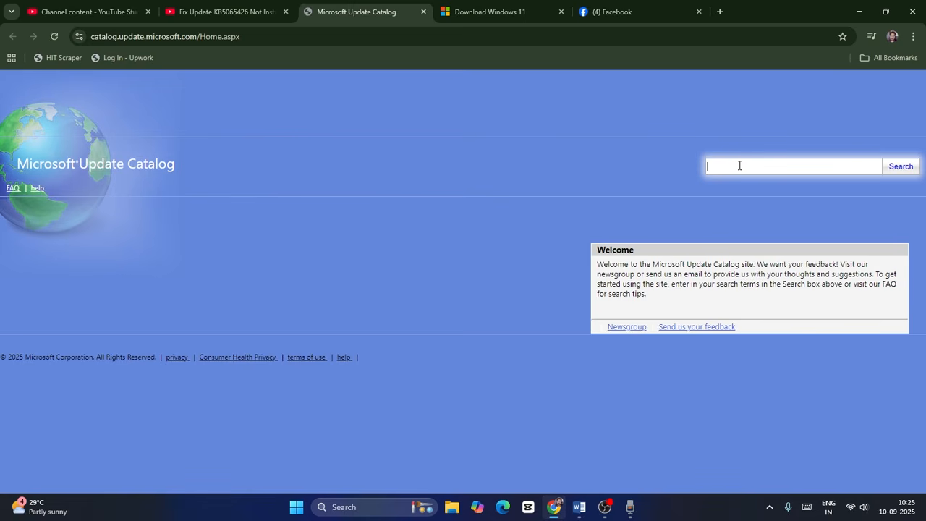
Switch to the Word guide and copy the update number KB5065426 from its title
left_click(579, 506)
scroll(918, 107, "up", 5)
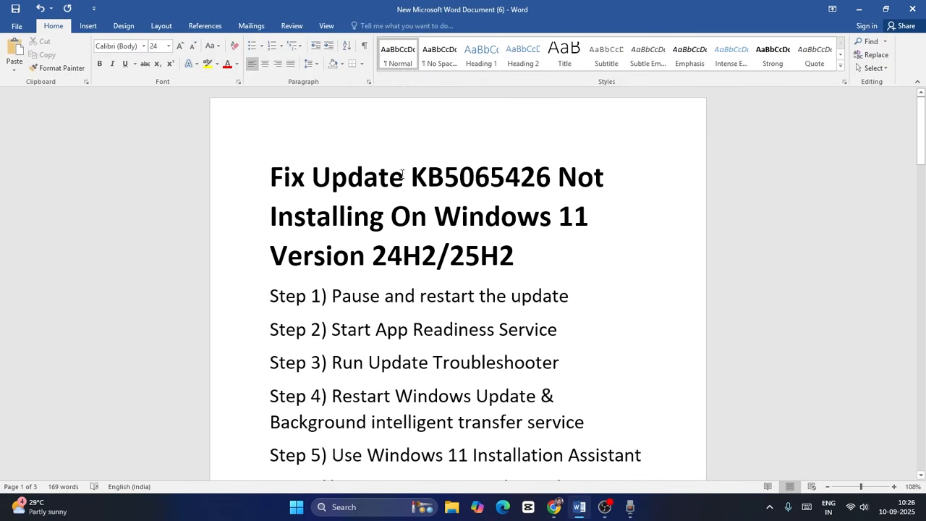
left_click_drag(401, 178, 514, 178)
left_click(519, 177)
left_click_drag(425, 171, 550, 178)
right_click(541, 175)
left_click(561, 191)
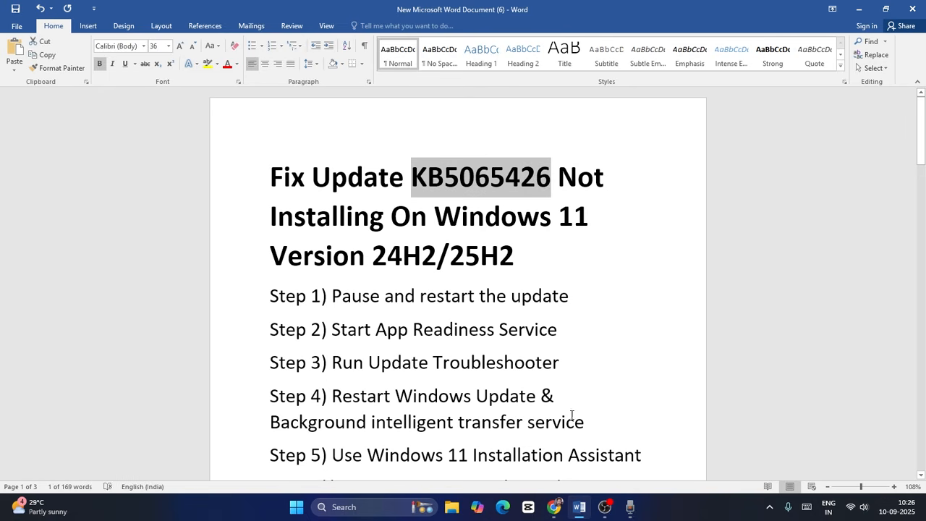
Switch to Chrome, paste KB5065426 into the Microsoft Update Catalog search, and run the search
left_click(553, 506)
right_click(729, 167)
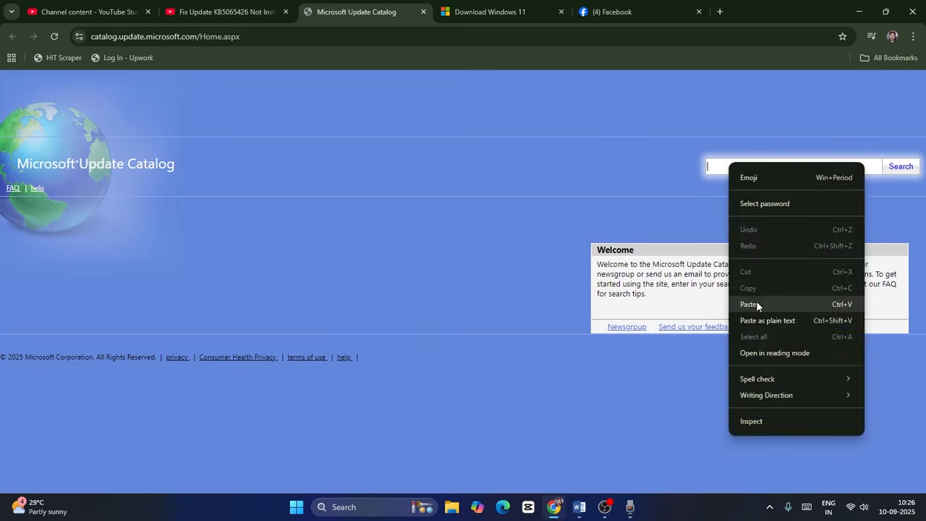
left_click(756, 303)
left_click(901, 166)
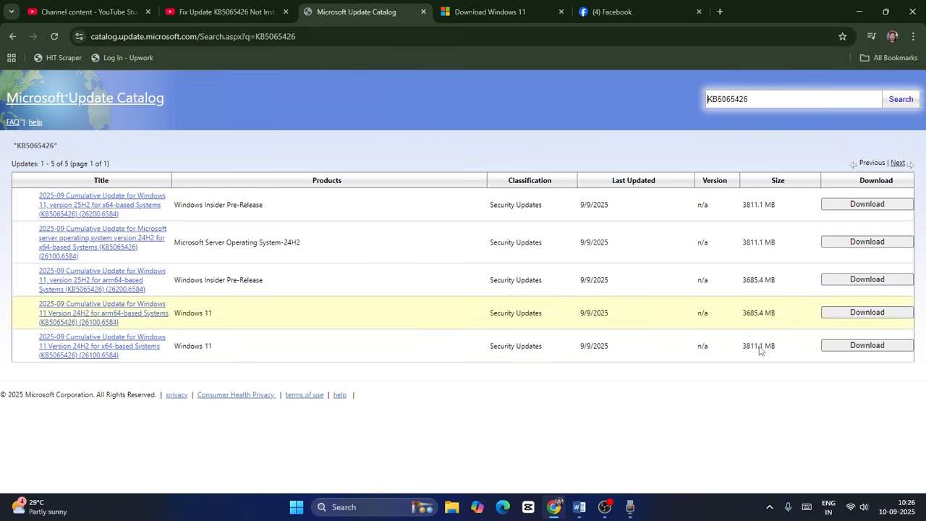
Switch to the Word guide and review step 7, Reset Windows Update Components
left_click(579, 506)
scroll(518, 269, "down", 10)
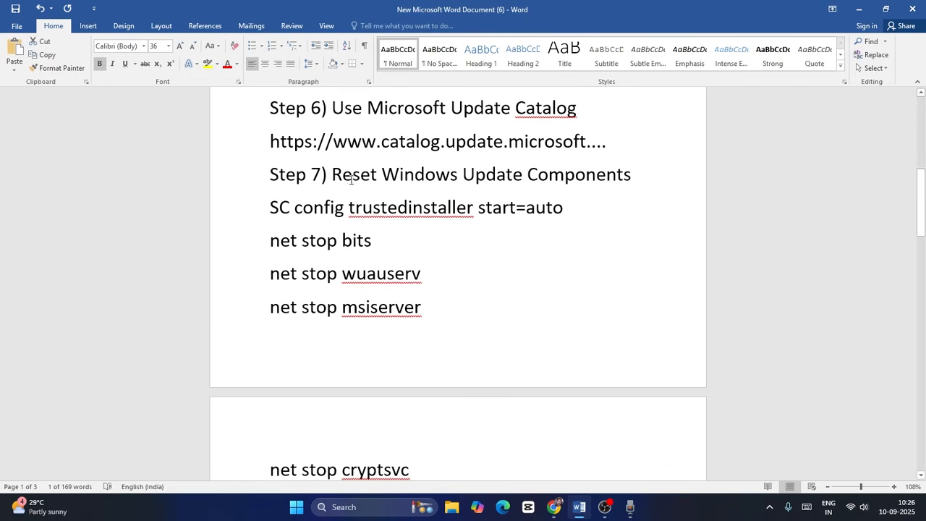
left_click_drag(335, 175, 631, 175)
left_click(421, 273)
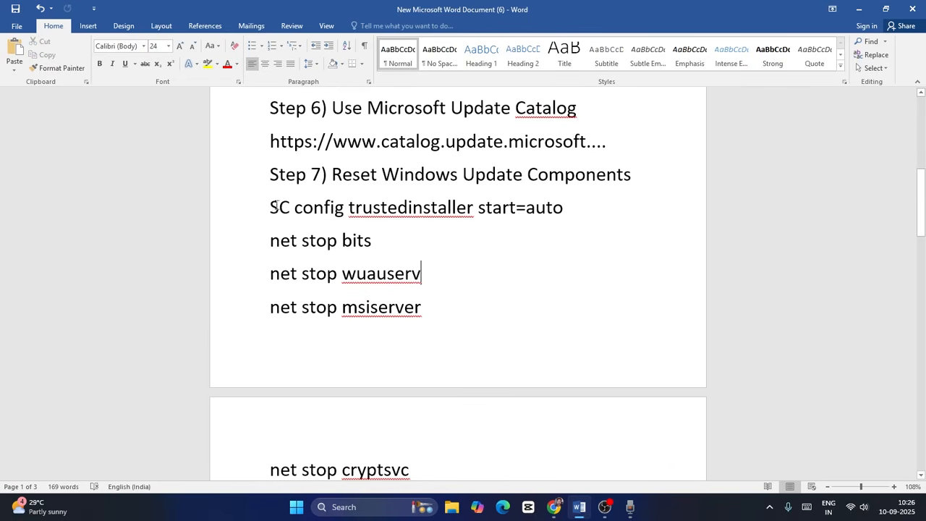
Copy the step 7 commands from "SC config trustedinstaller start=auto" through "net start appidsvc", and minimize Word and Chrome to reach the desktop
left_click_drag(270, 208, 555, 366)
scroll(492, 338, "down", 5)
scroll(569, 354, "down", 5)
scroll(555, 364, "down", 5)
right_click(420, 266)
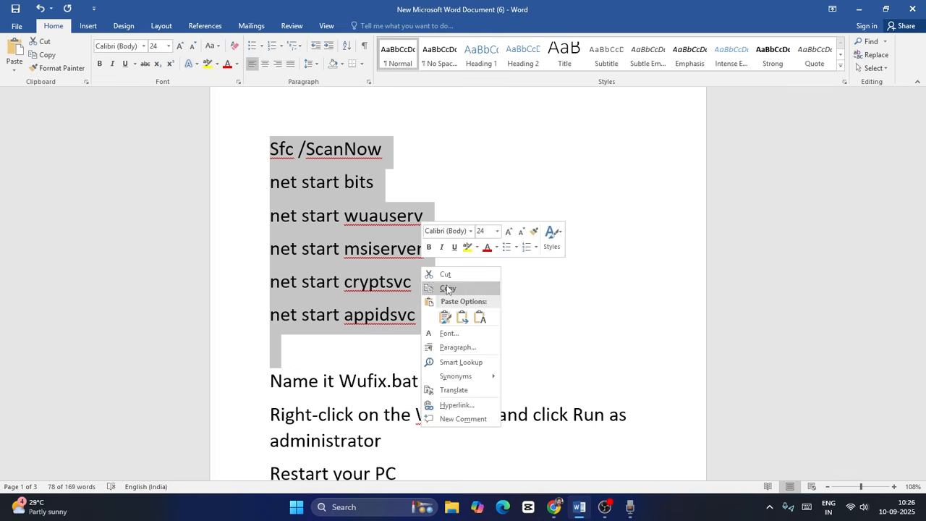
left_click(448, 289)
left_click(858, 10)
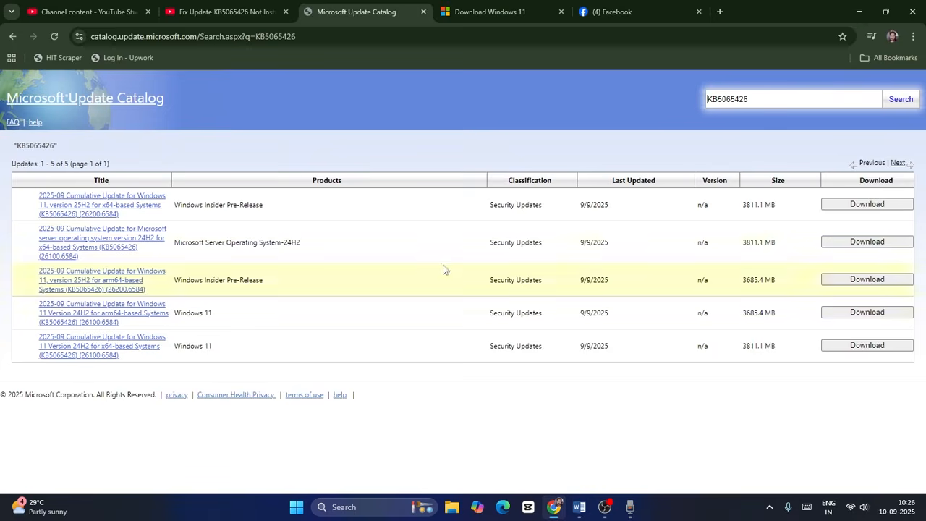
left_click(859, 10)
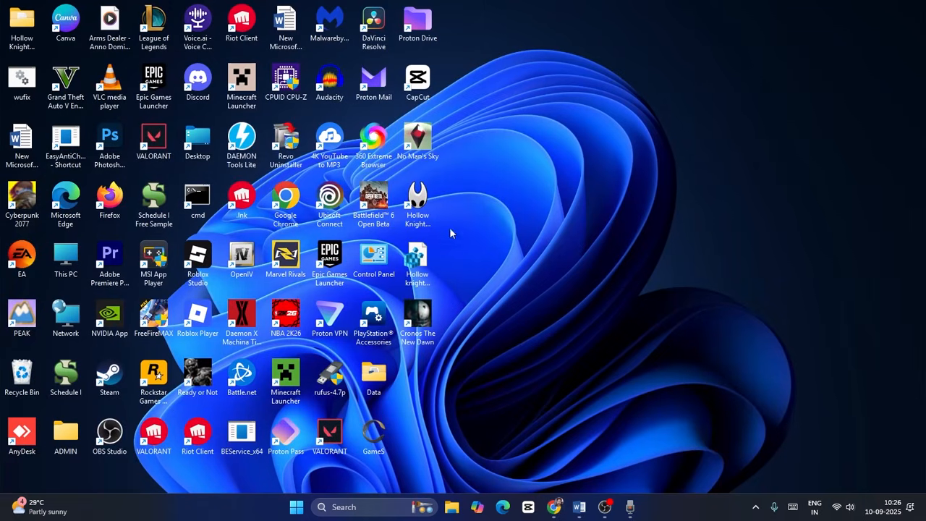
Create a new text document on the desktop, keeping its default name
right_click(484, 184)
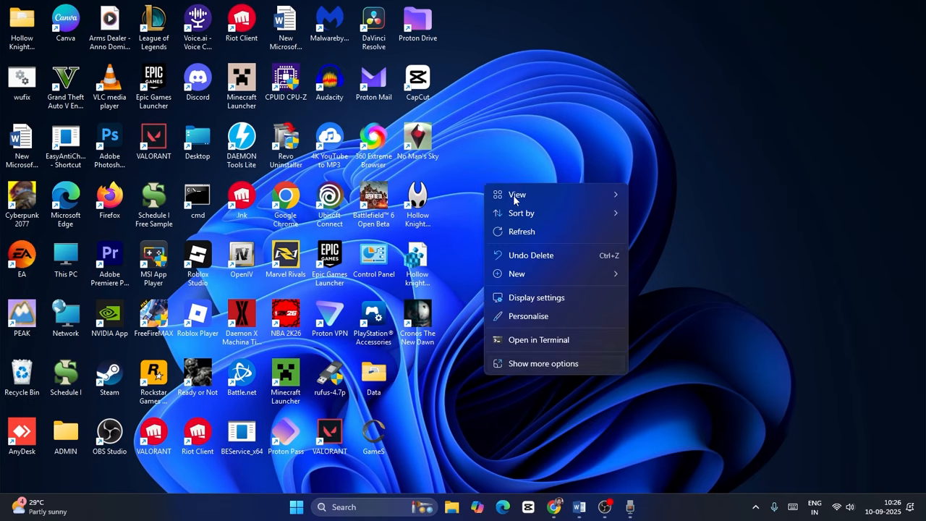
left_click(530, 365)
mouse_move(535, 292)
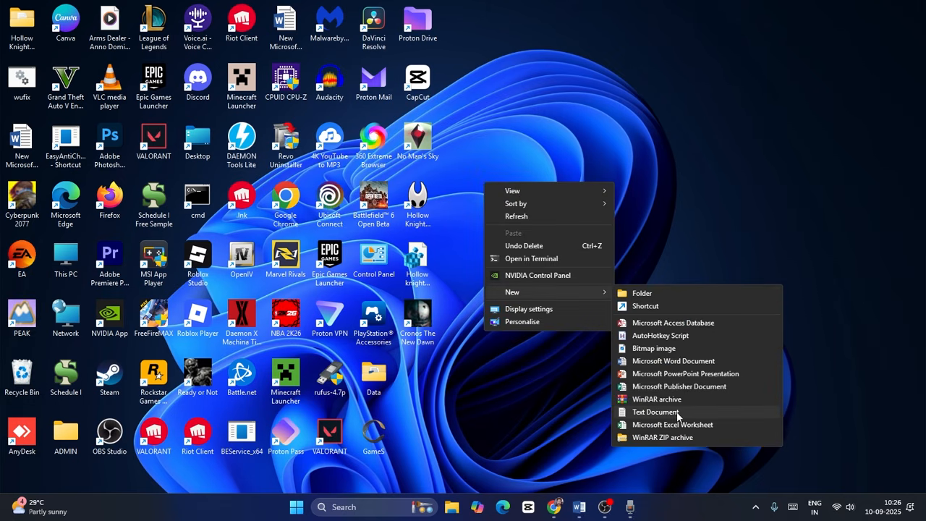
left_click(653, 411)
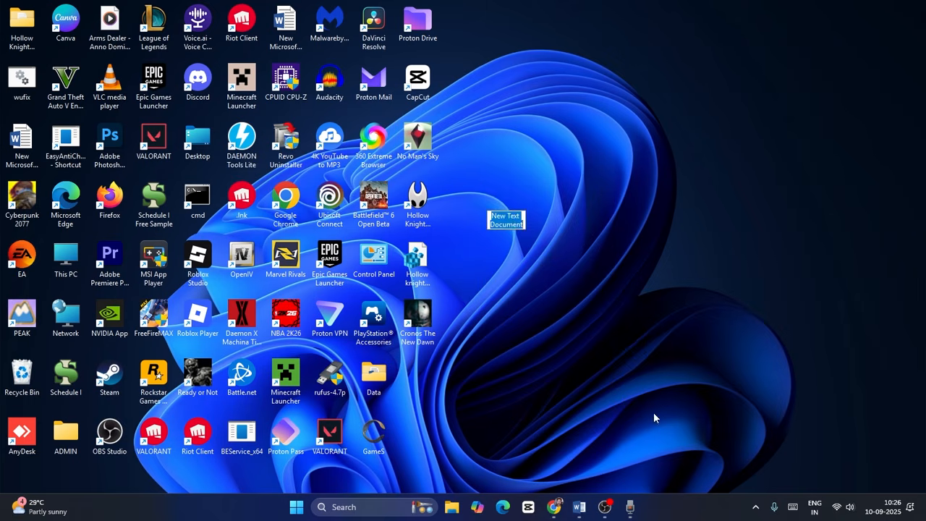
left_click(653, 418)
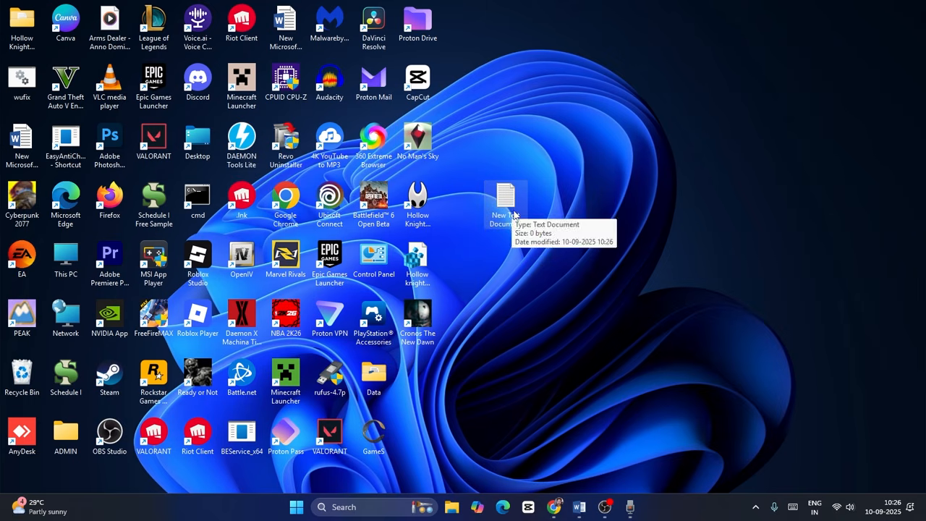
Open the new text document in Notepad and paste the copied Windows Update reset commands
double_click(508, 210)
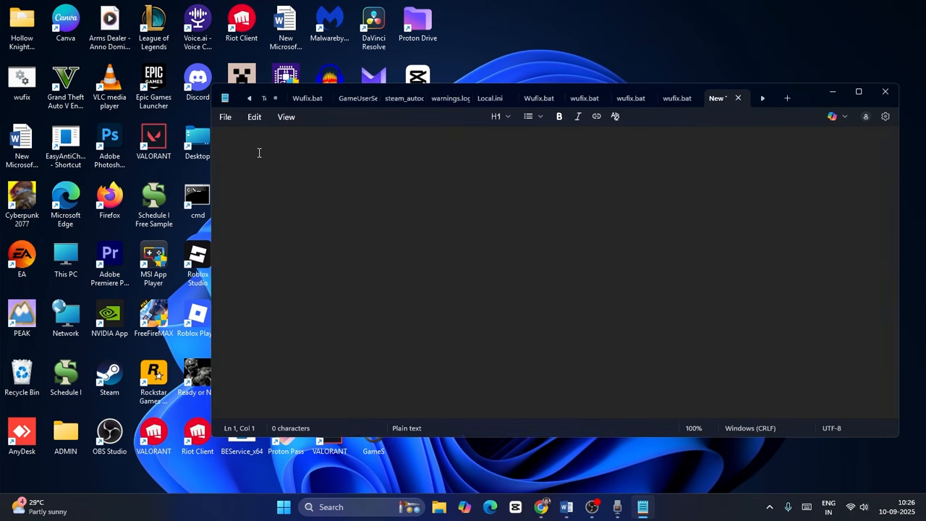
right_click(259, 153)
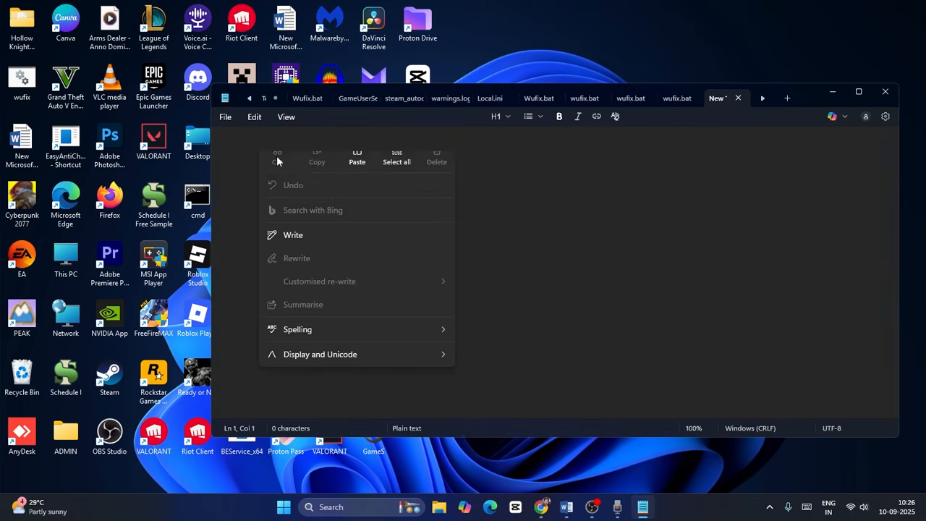
left_click(356, 169)
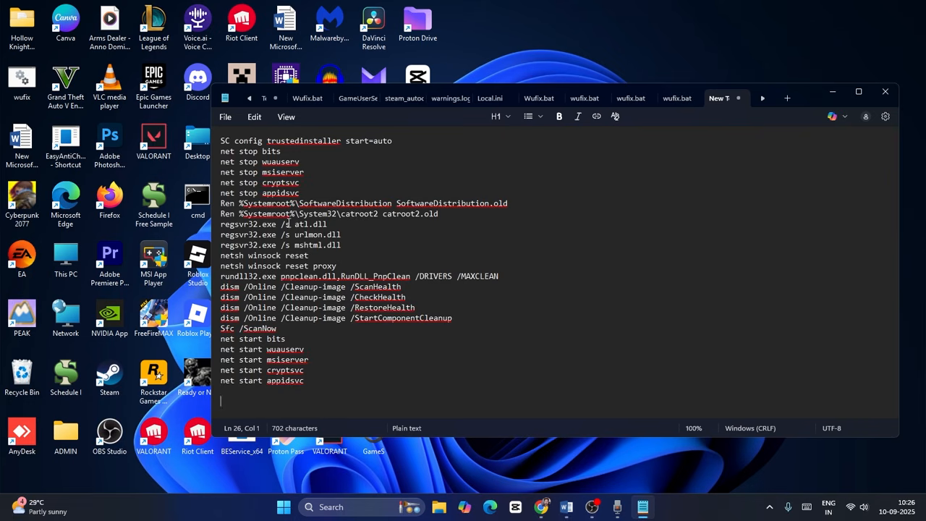
Save the commands to the desktop as wufix.bat with the All files type, replacing the existing file, and close Notepad
left_click(227, 120)
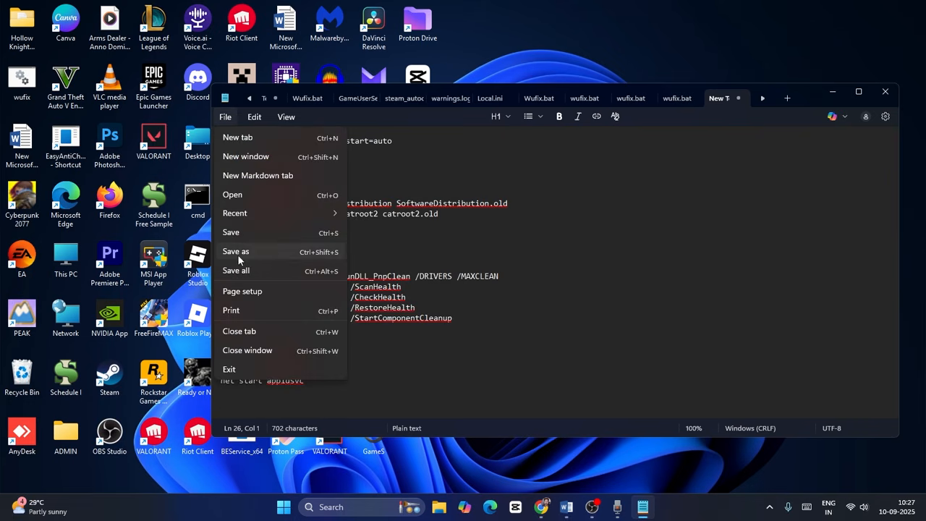
left_click(244, 255)
left_click(376, 293)
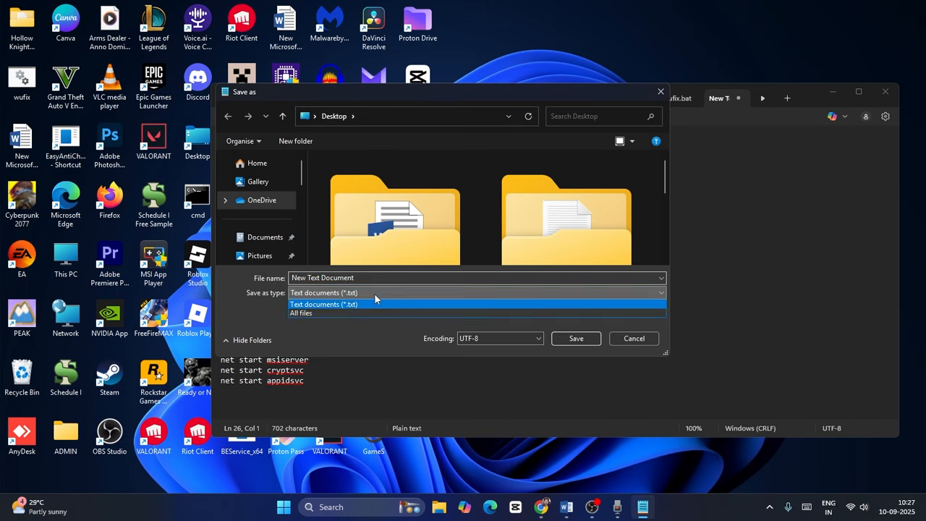
left_click(336, 312)
left_click(358, 277)
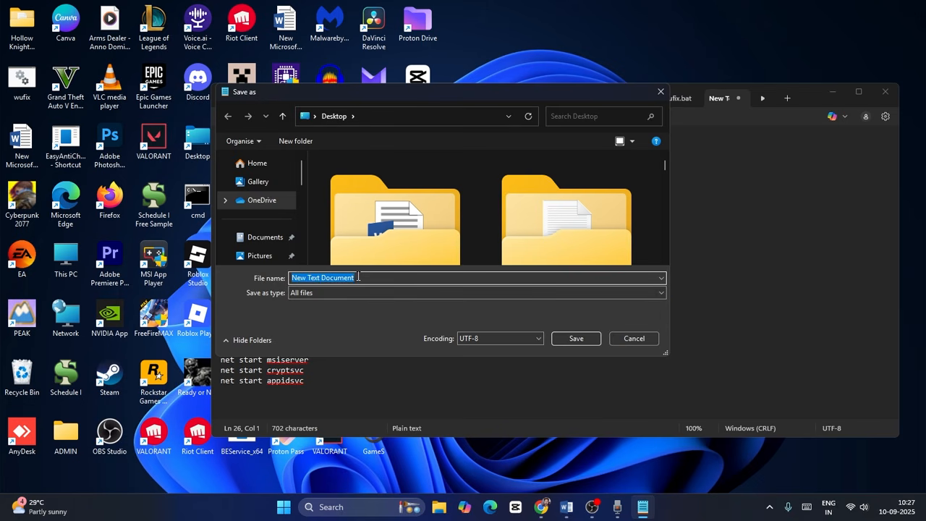
key("BackSpace")
type("w")
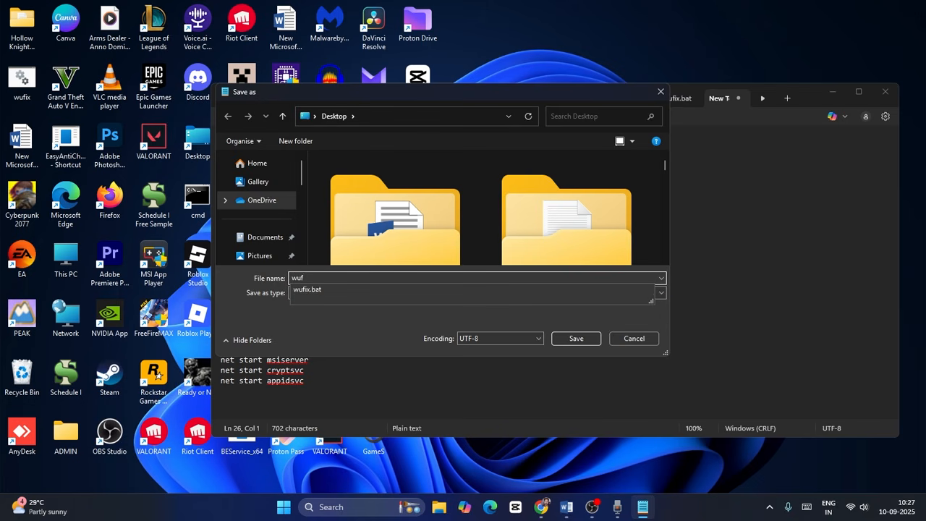
type("uf")
key("Down")
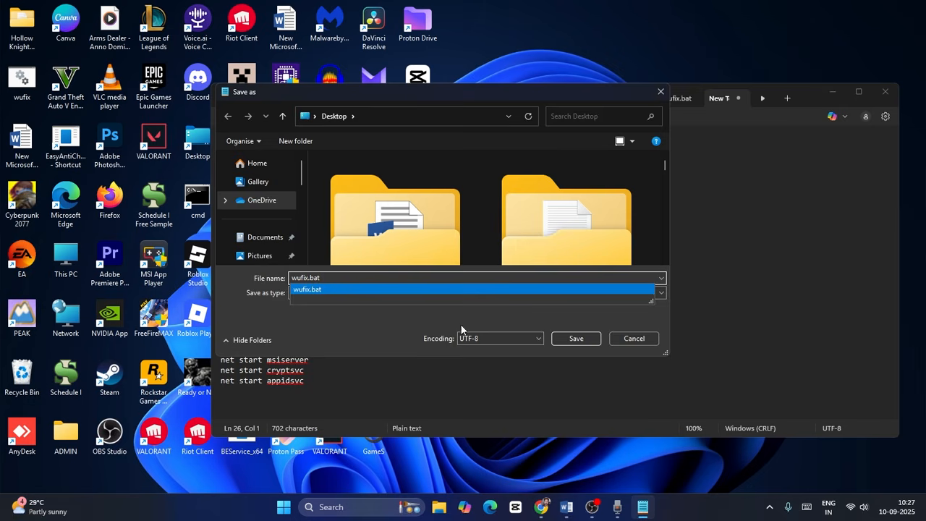
left_click(573, 339)
left_click(536, 254)
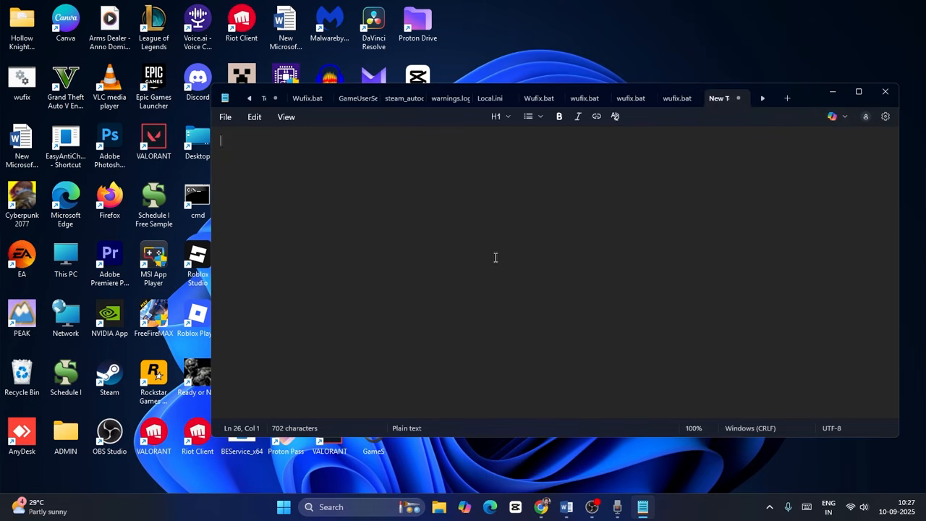
left_click(886, 93)
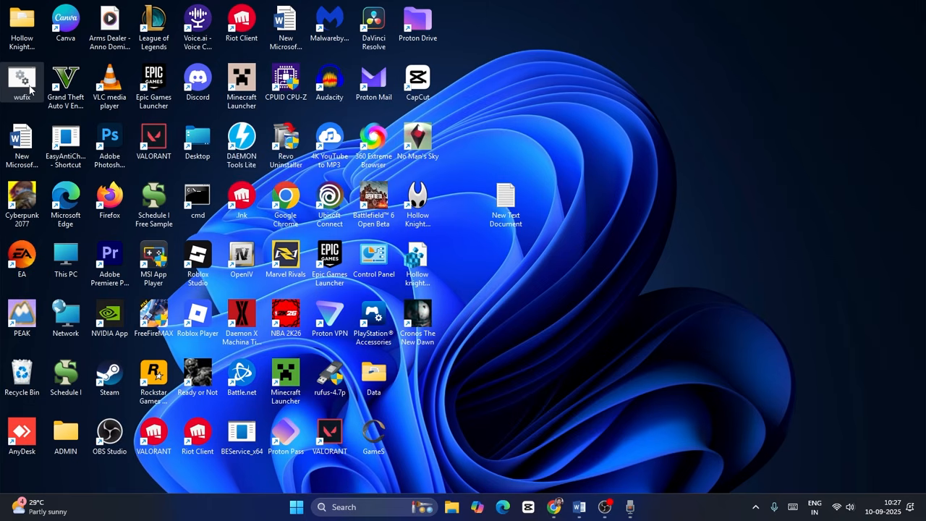
Run the wufix batch file on the desktop as administrator and minimize its command window
right_click(28, 97)
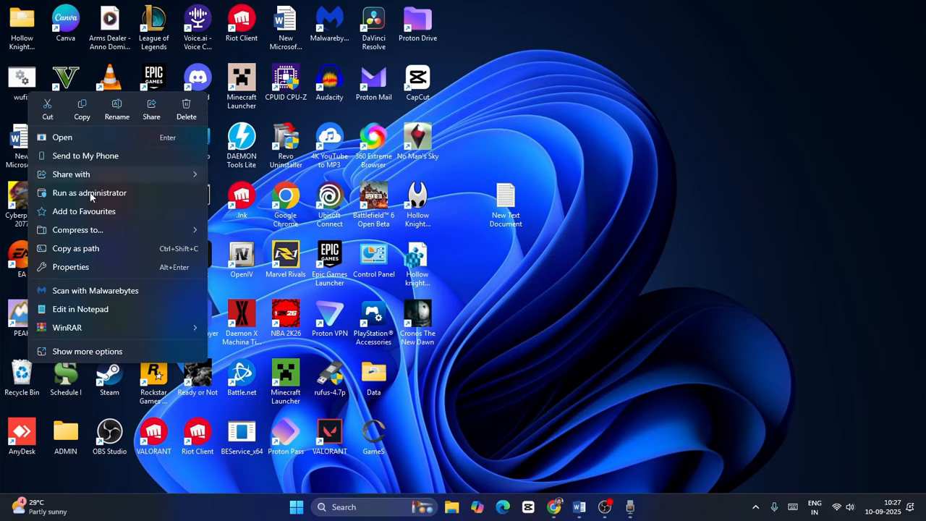
left_click(119, 193)
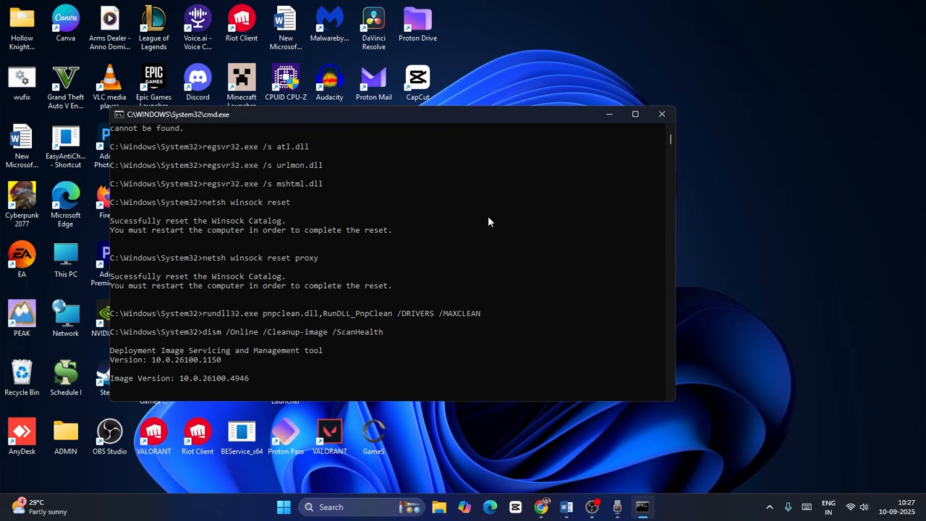
left_click(608, 115)
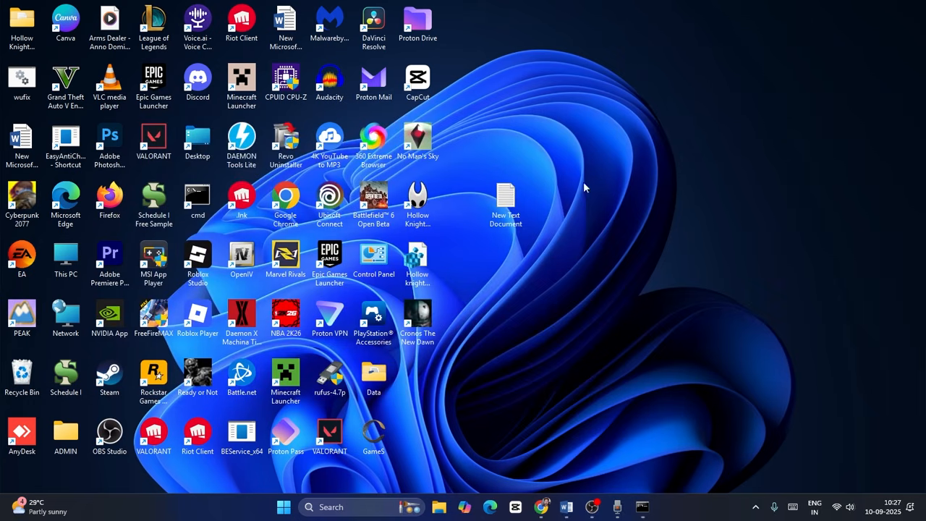
Switch to the Word guide, review the run-as-administrator and restart instructions that end step 7, and minimize Word
left_click(567, 506)
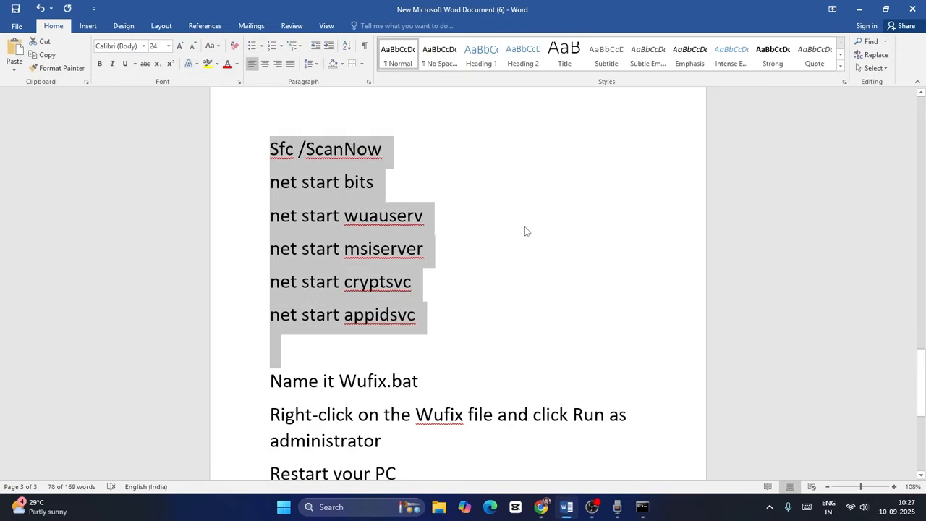
scroll(524, 226, "down", 2)
scroll(524, 227, "down", 2)
scroll(525, 227, "up", 1)
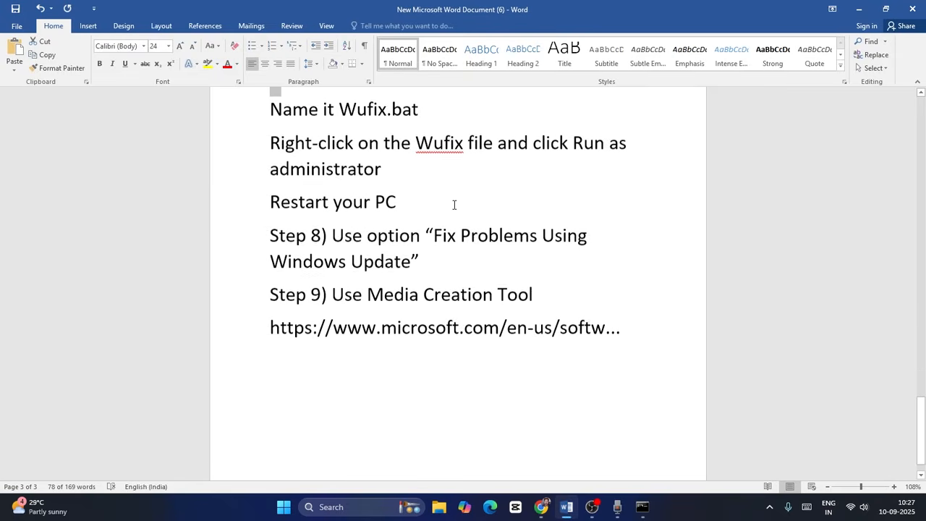
left_click_drag(417, 222, 275, 166)
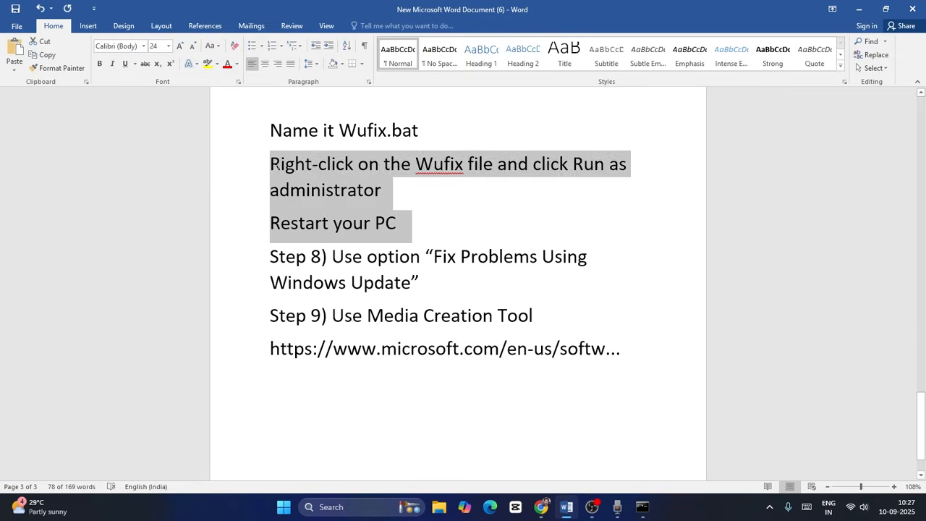
left_click(497, 240)
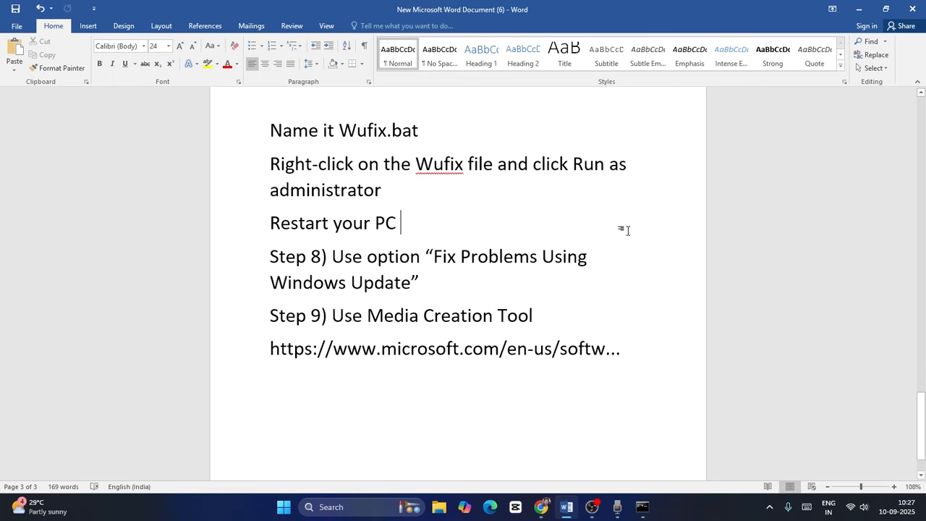
left_click(859, 9)
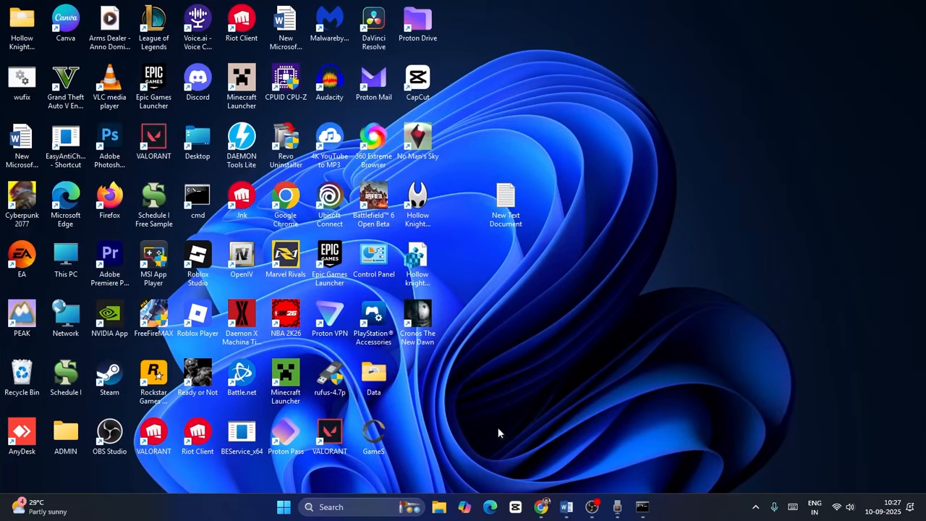
Search Windows for "sett" and open the Settings app
left_click(365, 504)
type("d")
key("BackSpace")
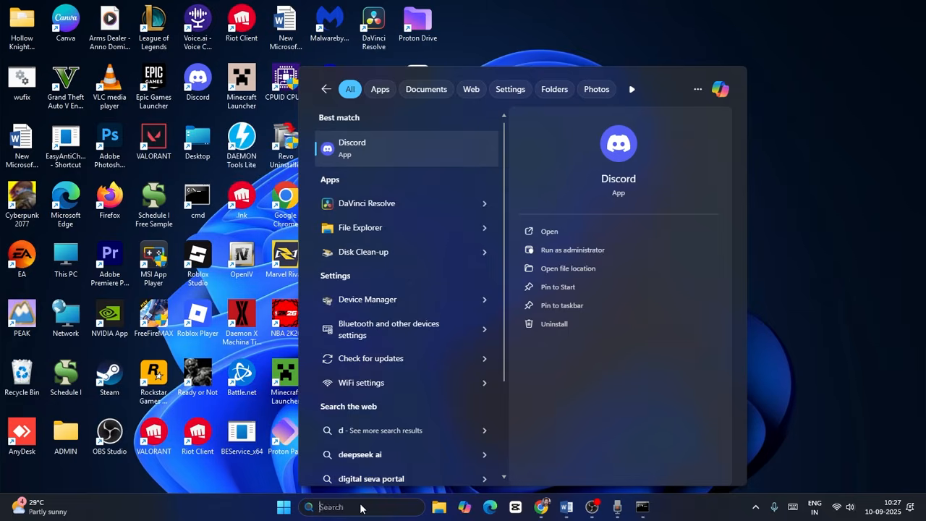
type("sett")
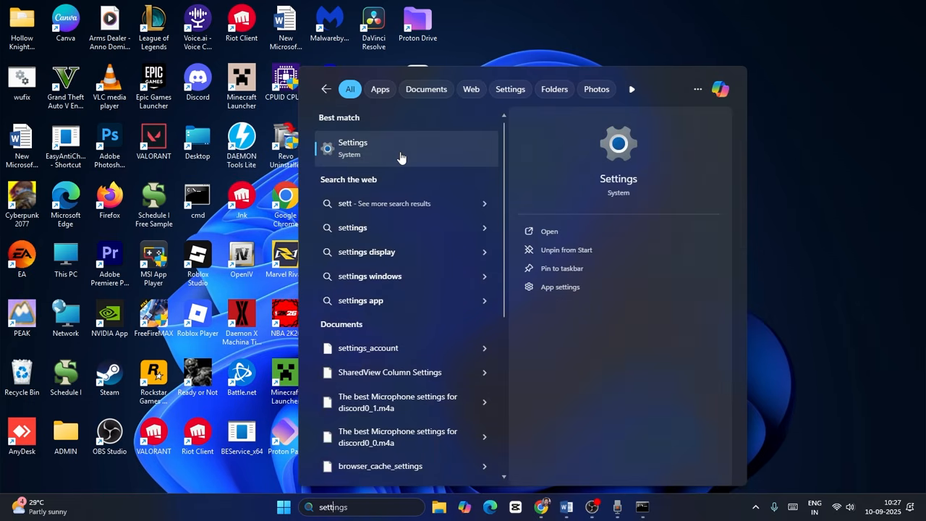
left_click(400, 153)
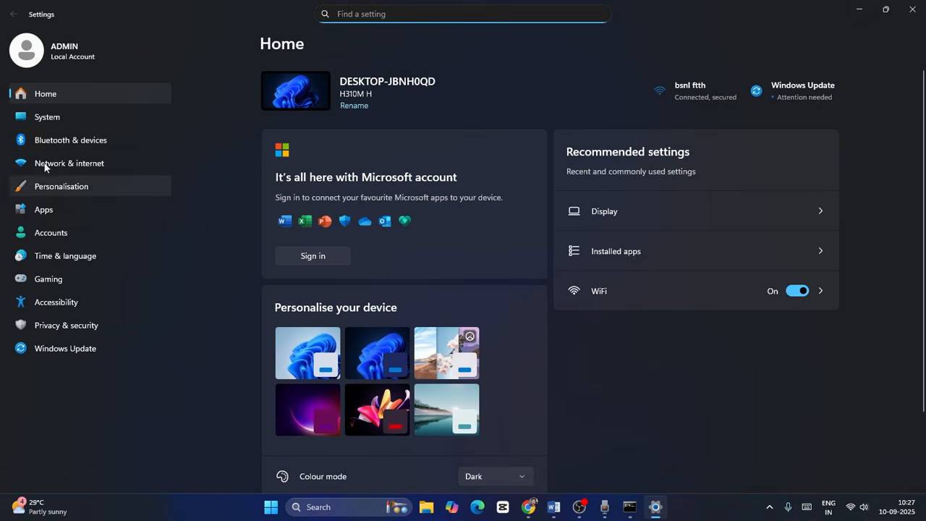
Open the System Recovery settings and review the "Fix problems using Windows Update" option
left_click(48, 118)
scroll(356, 223, "down", 3)
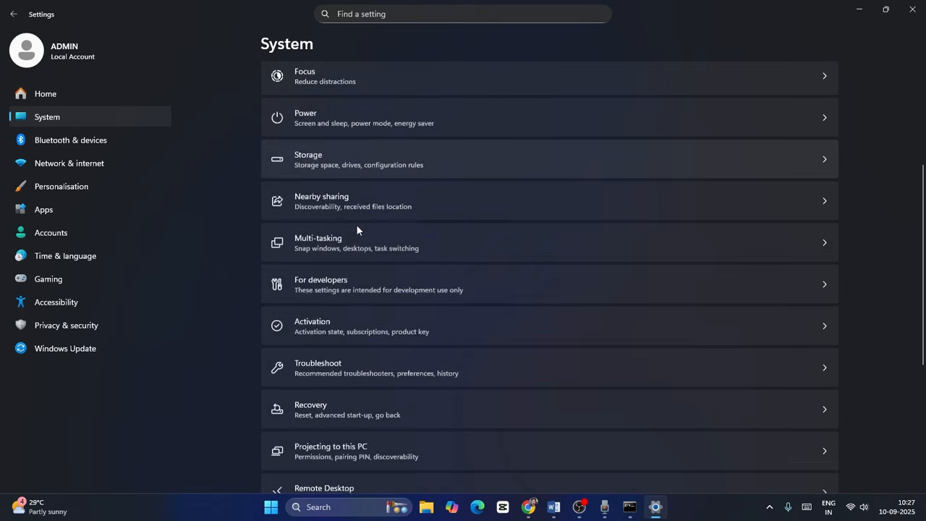
scroll(356, 227, "down", 2)
left_click(328, 354)
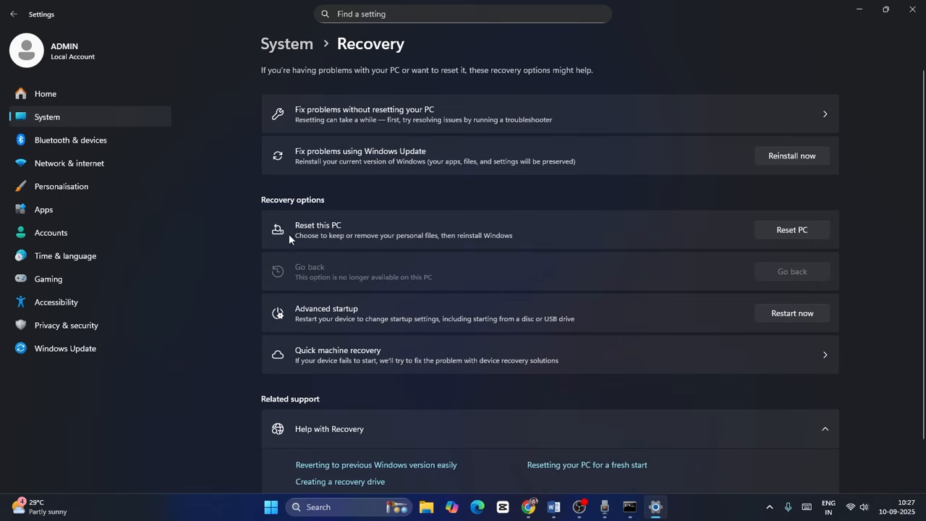
scroll(340, 282, "down", 1)
scroll(341, 282, "up", 1)
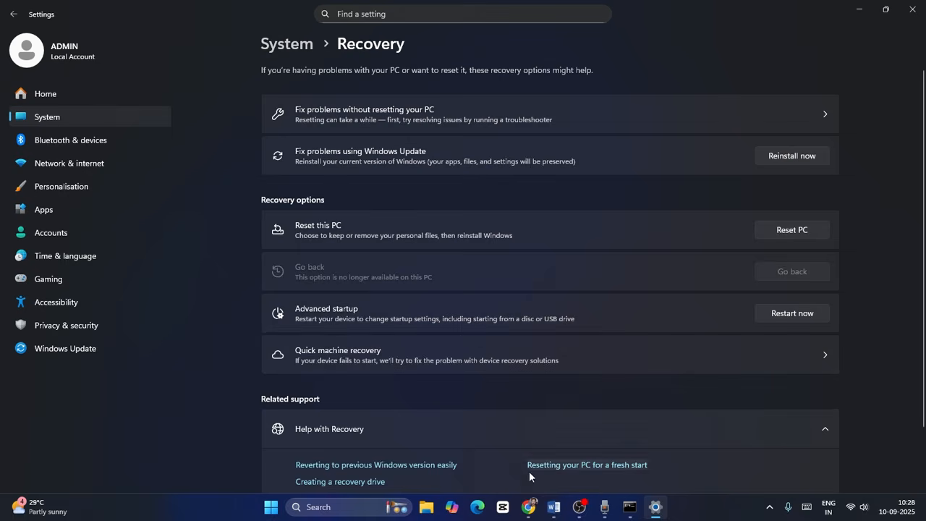
Switch to the Word guide and highlight "Use Media Creation Tool" in step 9
left_click(552, 510)
scroll(455, 296, "down", 1)
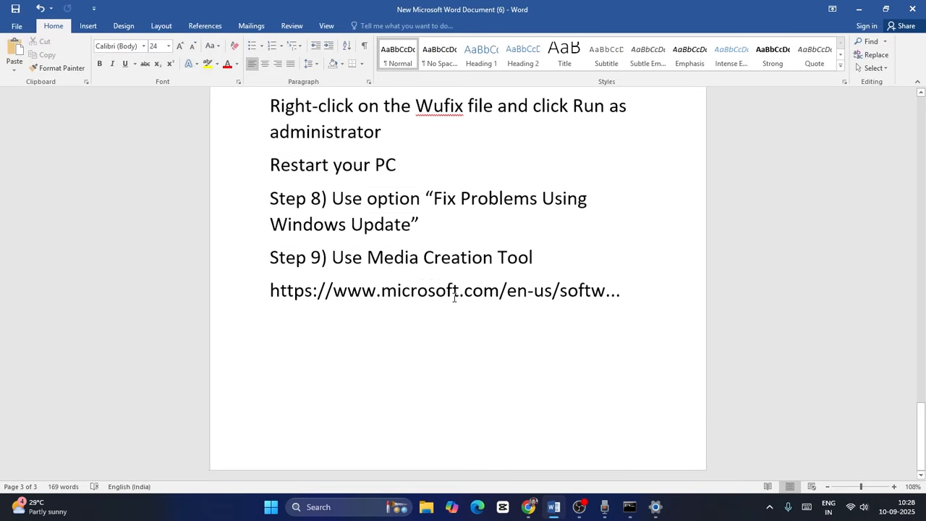
left_click_drag(347, 258, 560, 259)
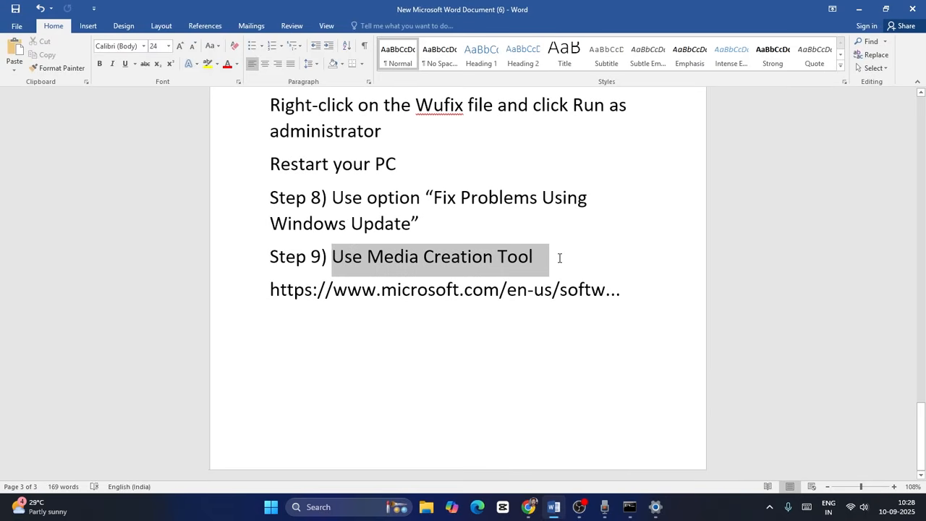
Switch to Chrome's Download Windows 11 page and highlight the "Create Windows 11 Installation Media" heading
left_click(528, 506)
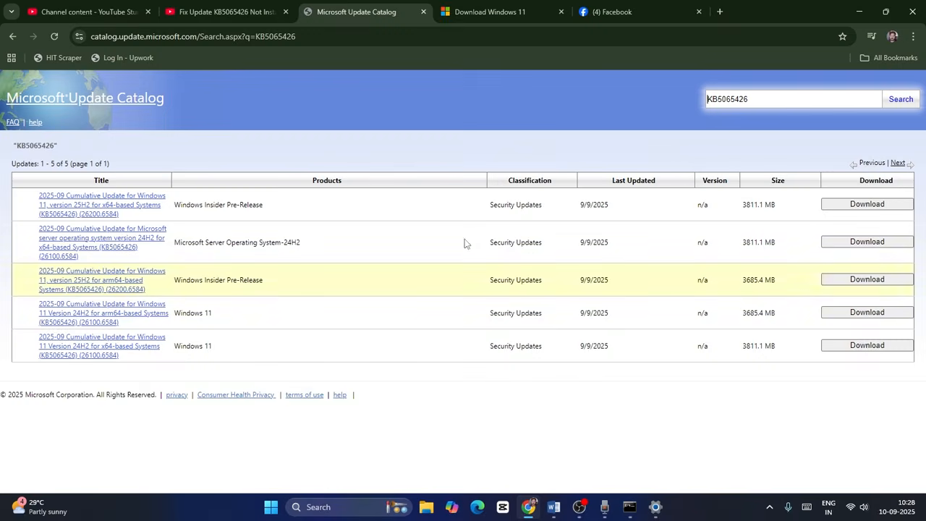
left_click(468, 12)
scroll(434, 229, "down", 5)
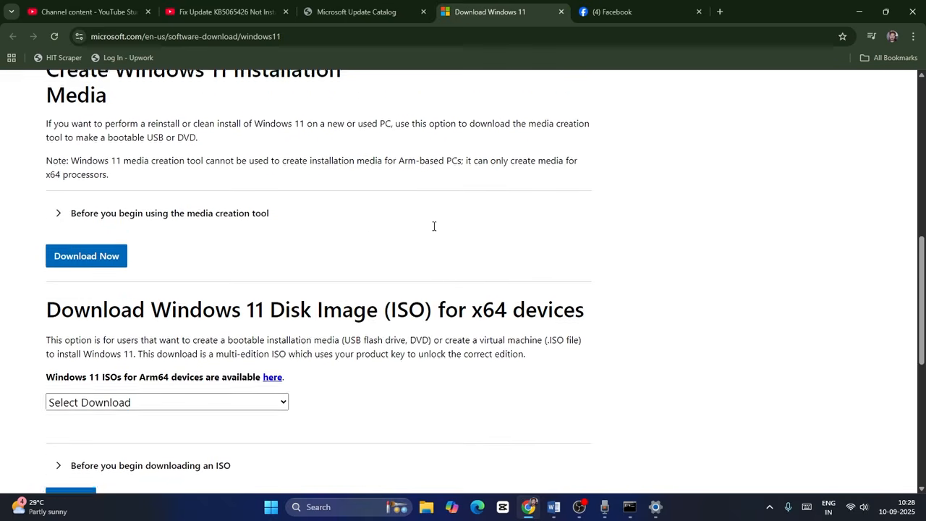
scroll(285, 259, "up", 3)
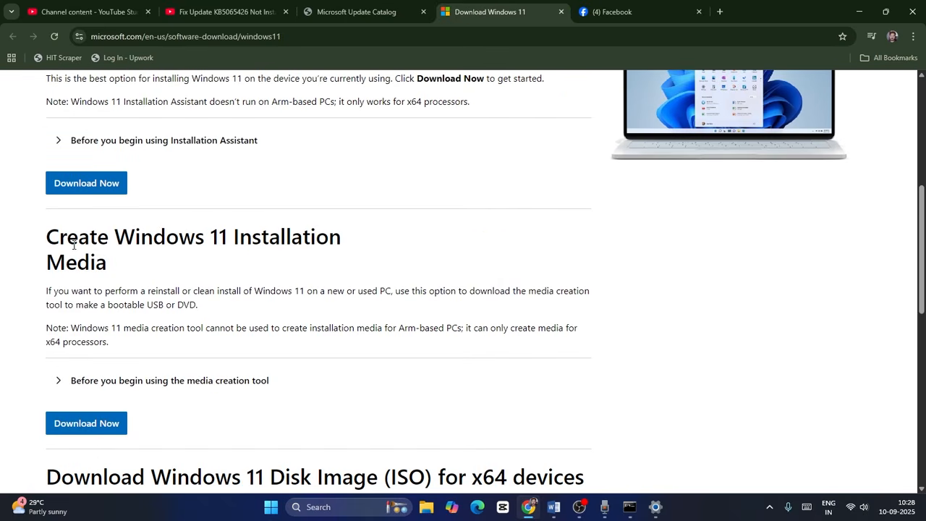
left_click_drag(48, 236, 107, 262)
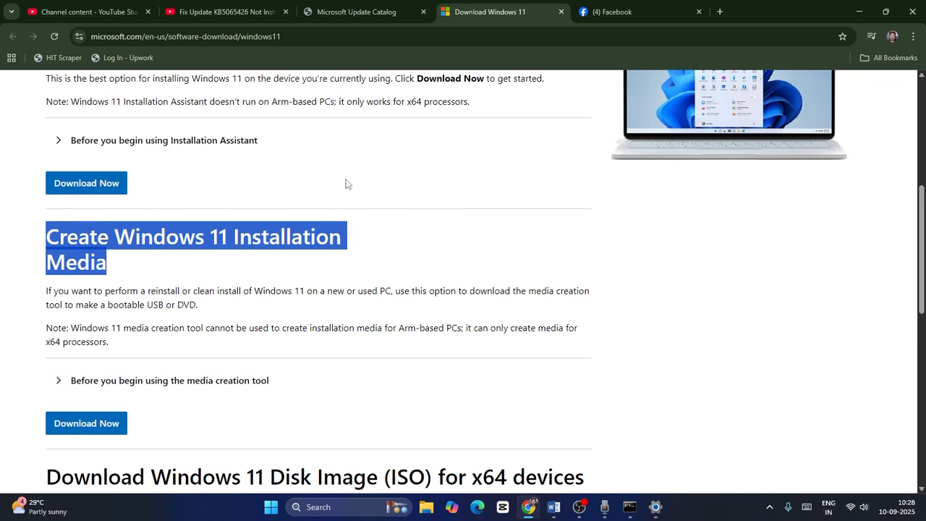
Minimize Chrome, return the Word guide to its title, minimize Word, and close Settings to reach the desktop
left_click(862, 17)
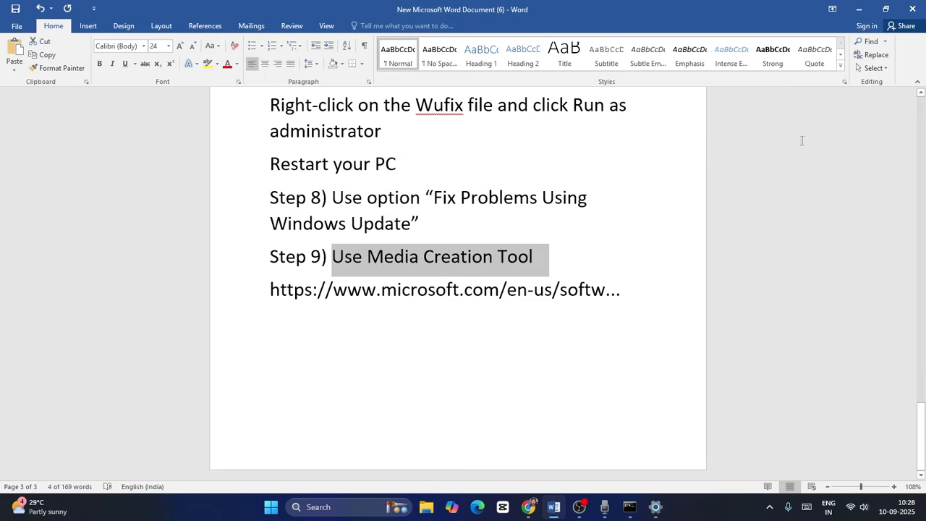
scroll(878, 364, "up", 2)
left_click_drag(925, 412, 924, 115)
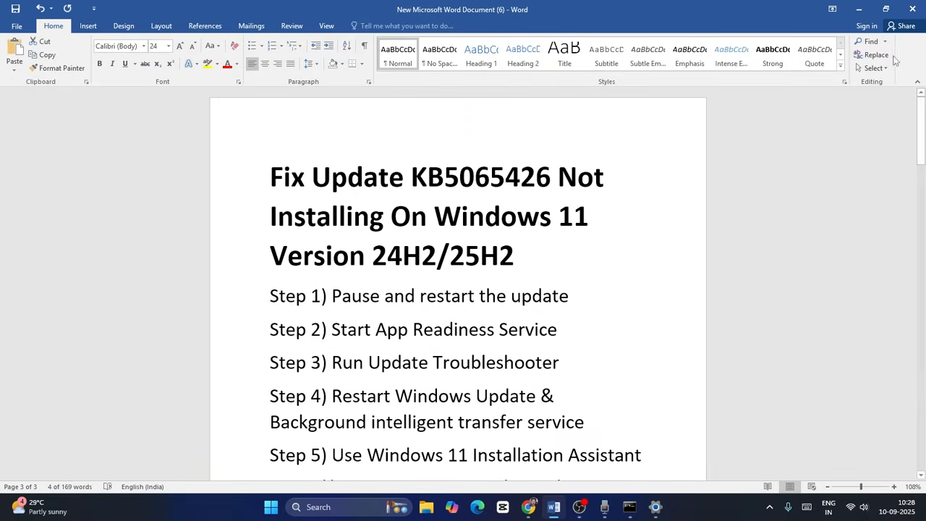
left_click(858, 9)
left_click(912, 9)
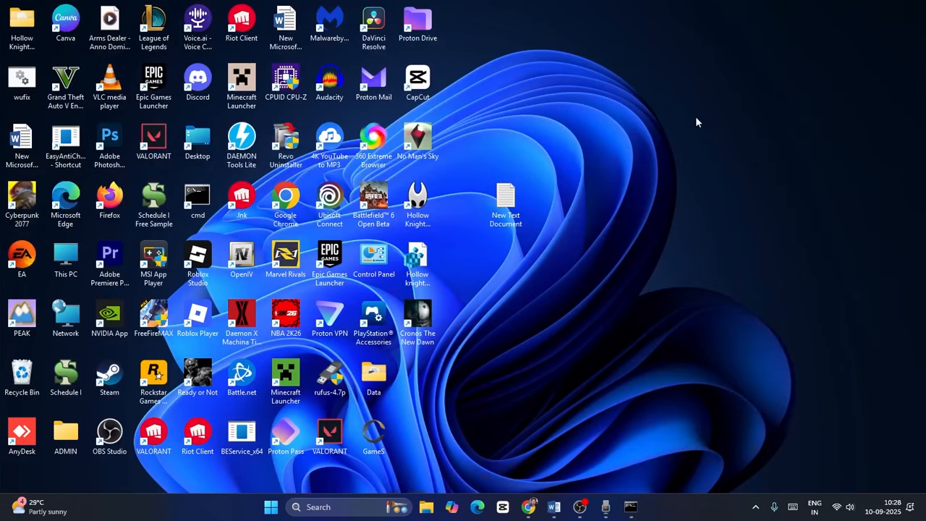